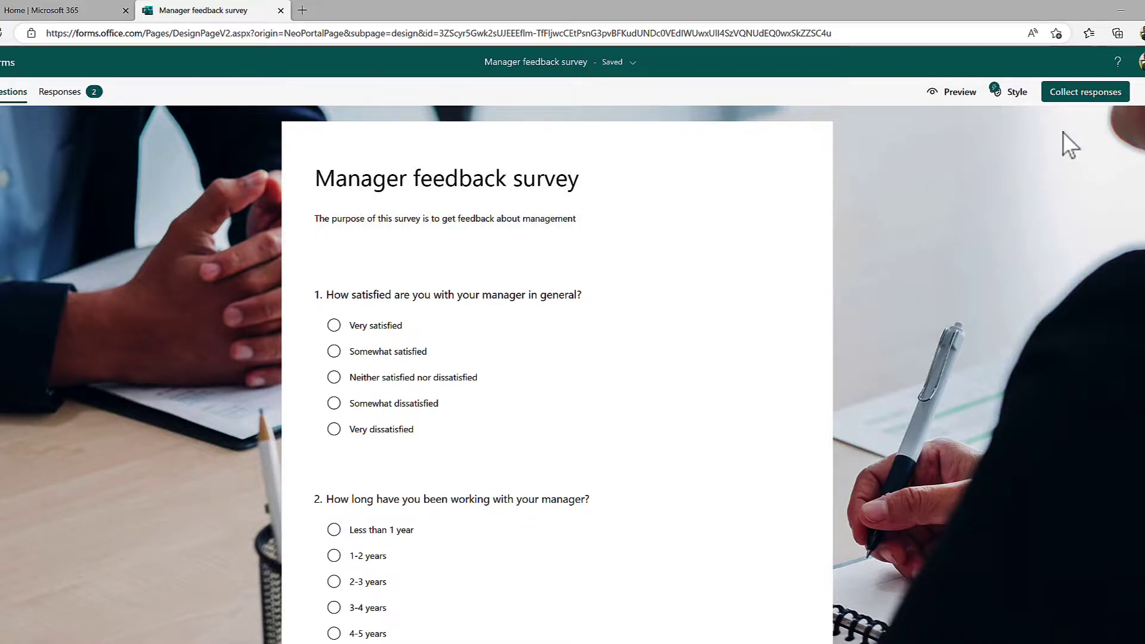
# Turn on 'Get email notification of each response' in the survey's Settings
pyautogui.click(1104, 133)
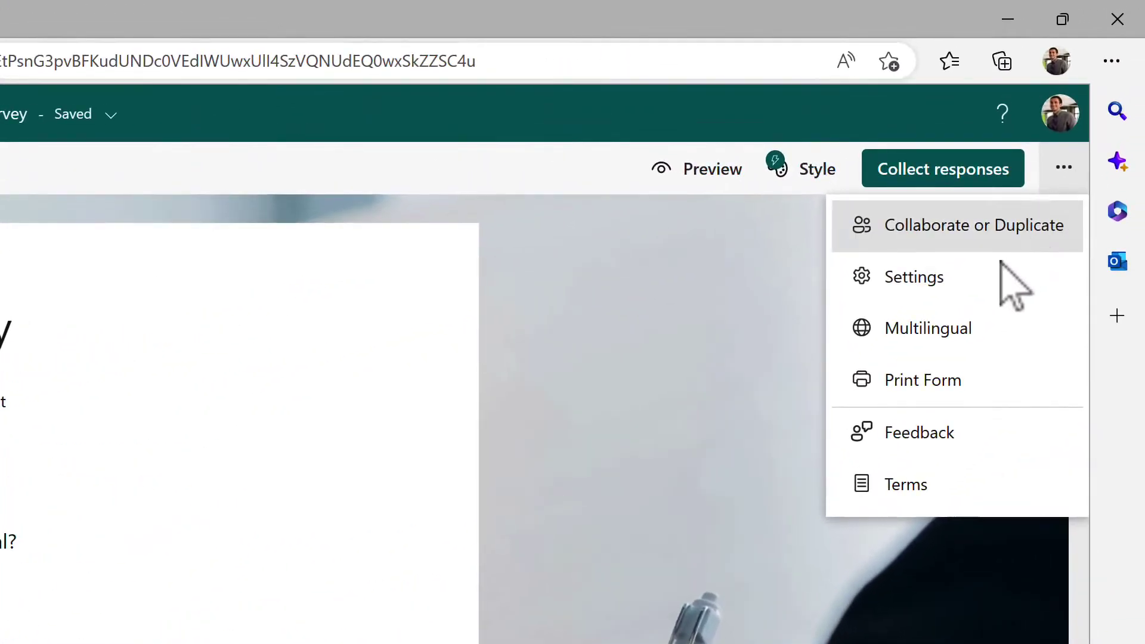
pyautogui.click(987, 277)
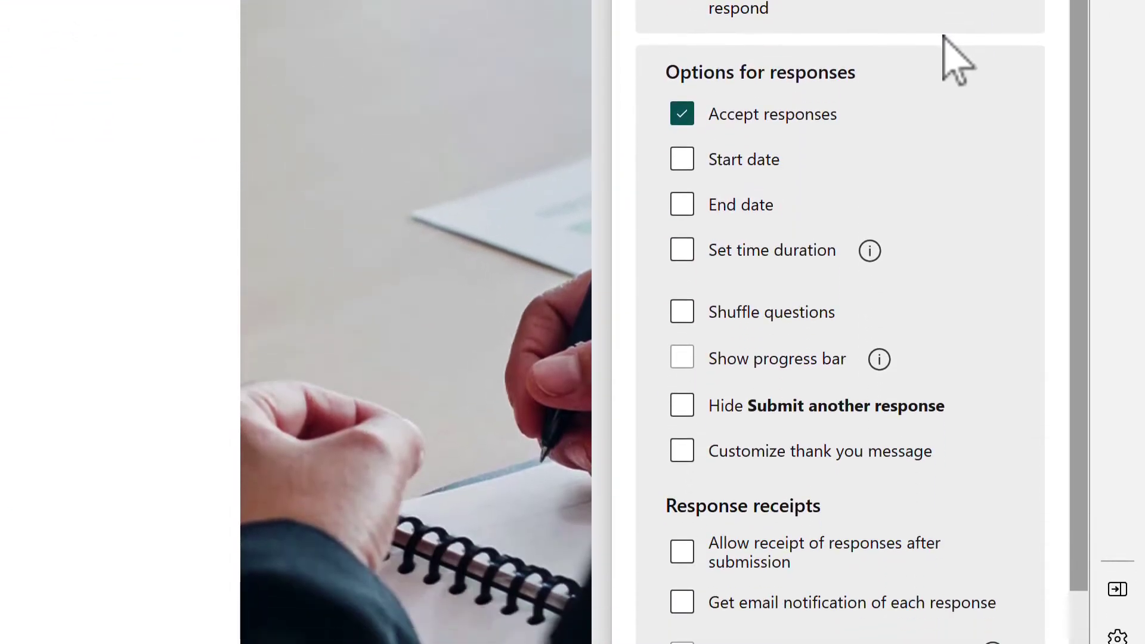
pyautogui.scroll(-1, 954, 90)
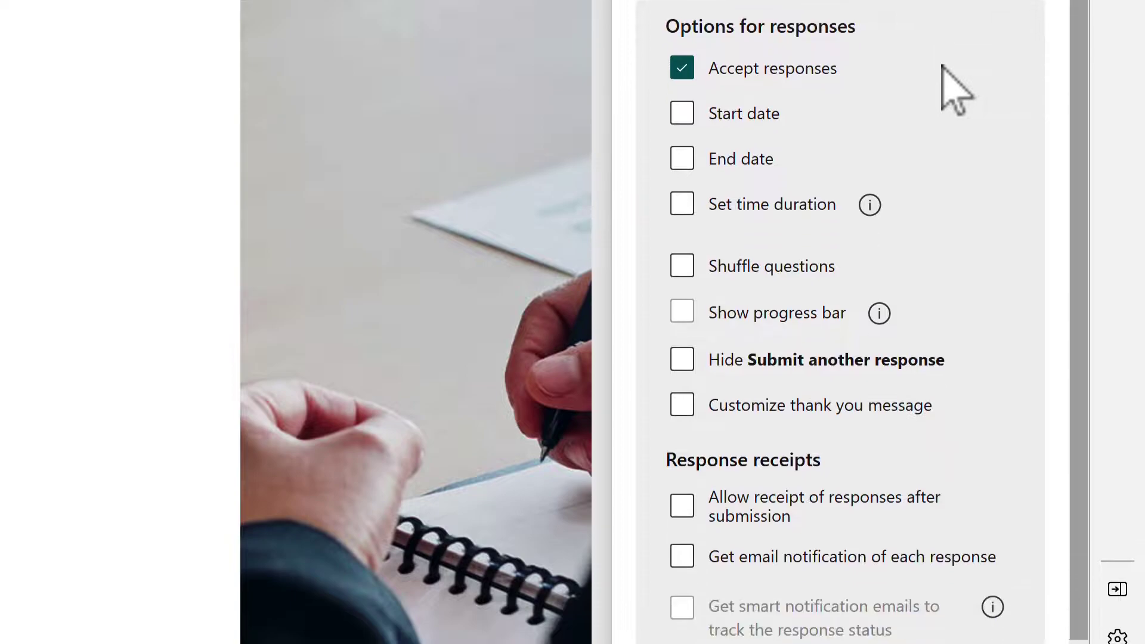
pyautogui.click(944, 550)
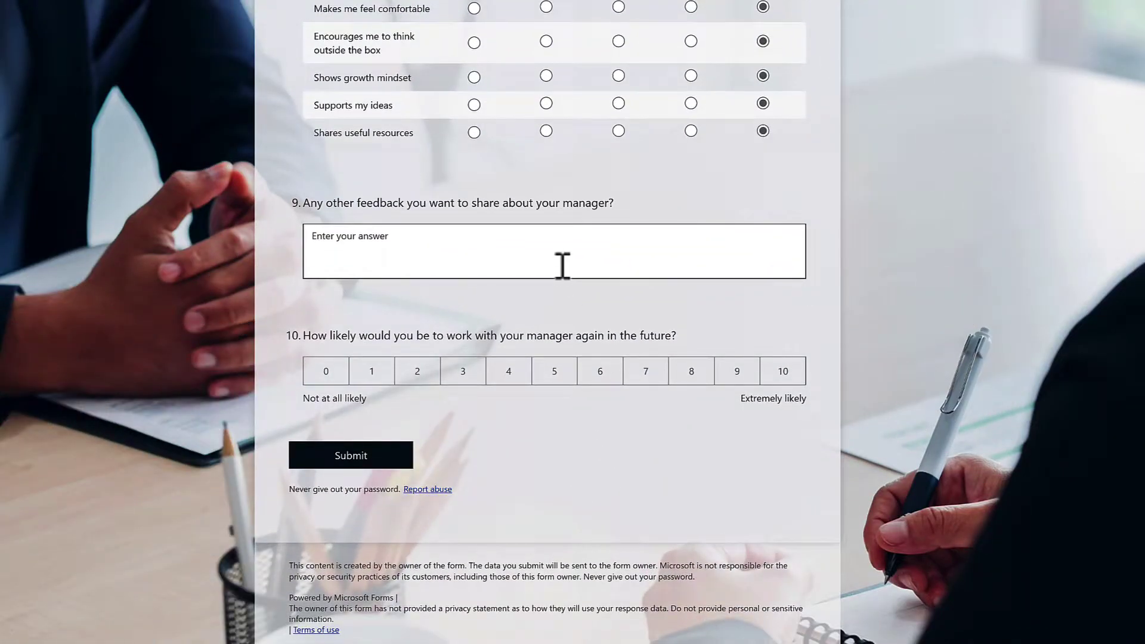
# Submit a test response with feedback 'Great Manager' and a rating of 9
pyautogui.write('Great Manager')
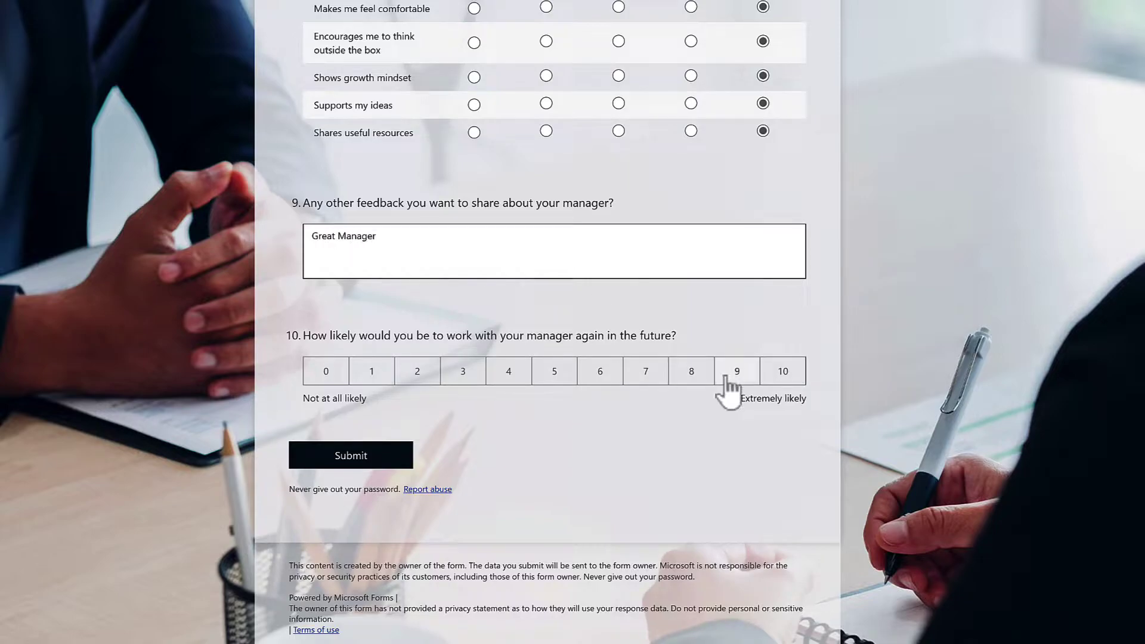
pyautogui.click(728, 377)
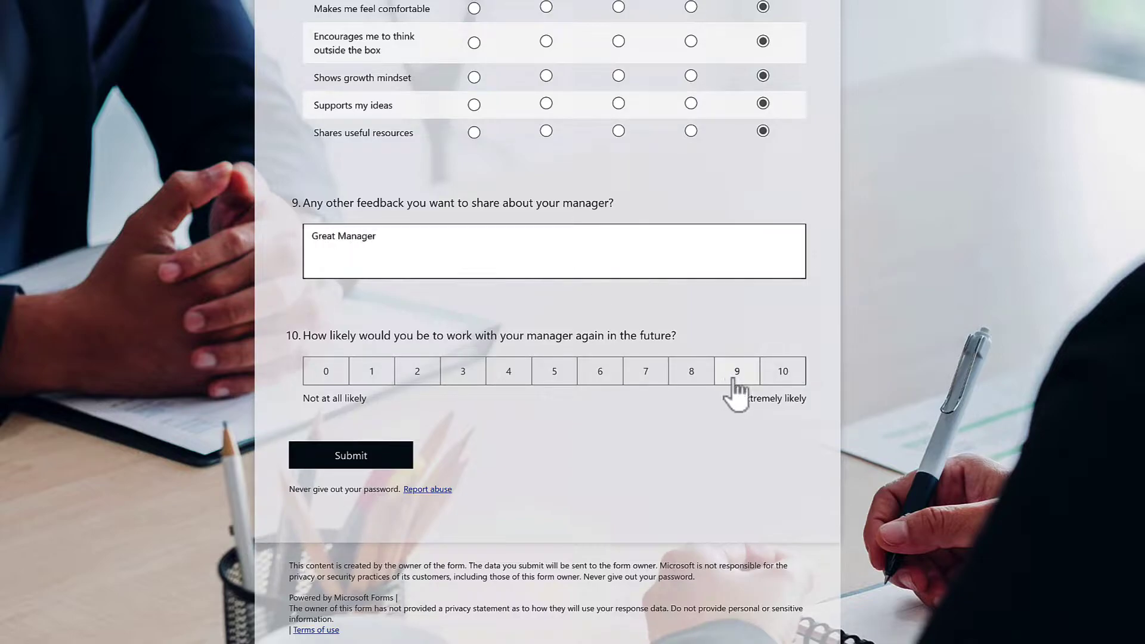
pyautogui.click(366, 464)
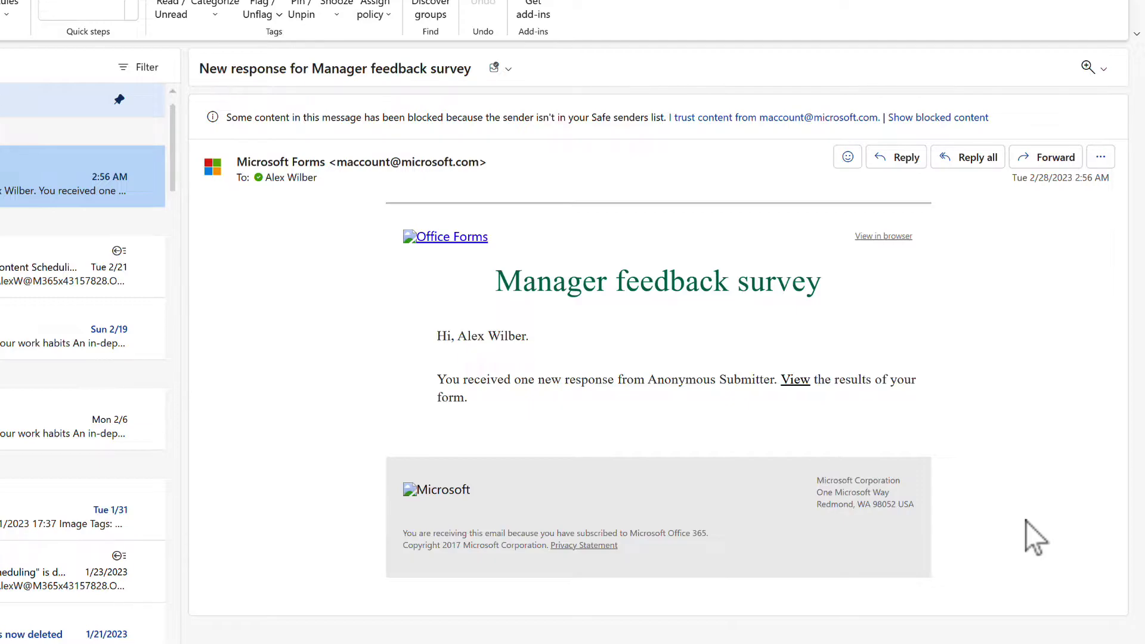
# Show the blocked images in the 'New response for Manager feedback survey' email
pyautogui.click(915, 117)
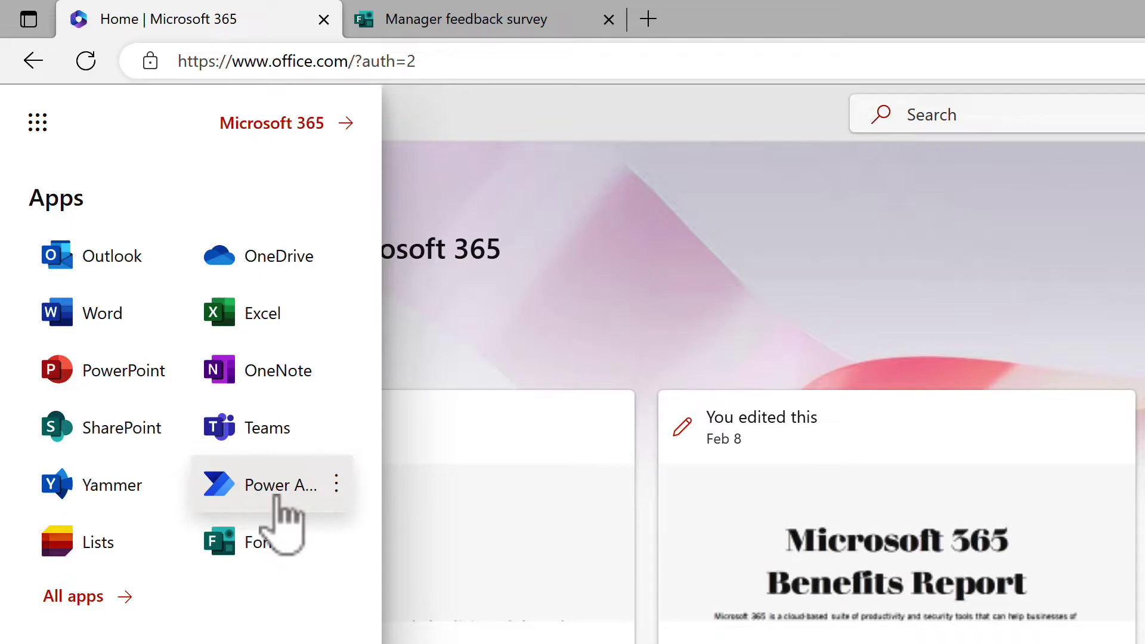
# Start a flow from scratch and pick the Microsoft Forms connector by searching 'Forms'
pyautogui.click(277, 496)
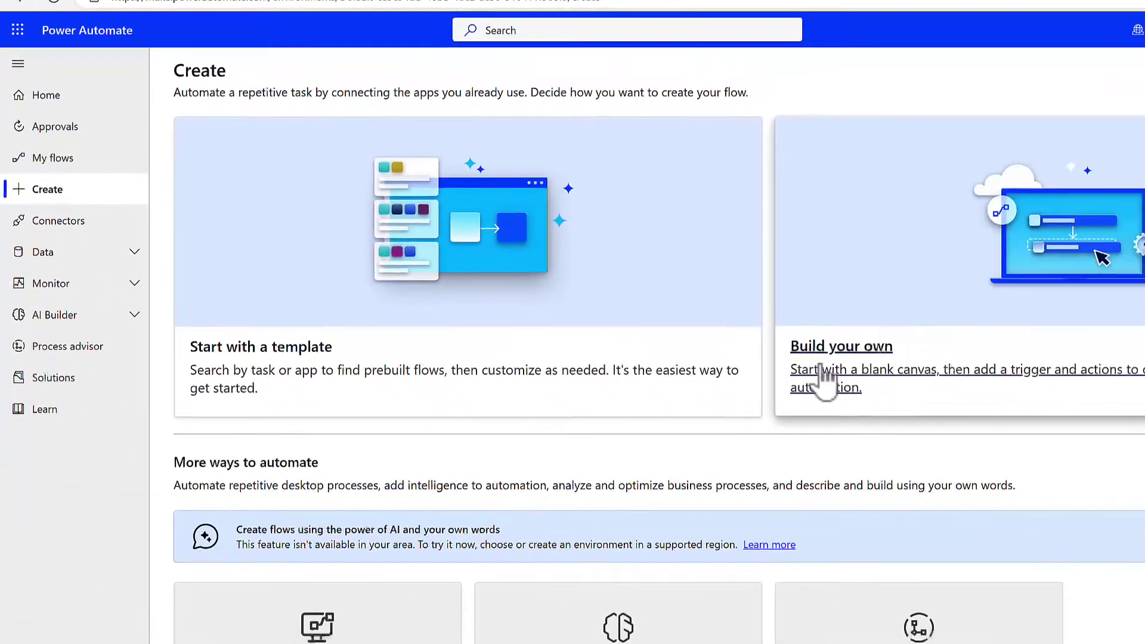
pyautogui.click(823, 379)
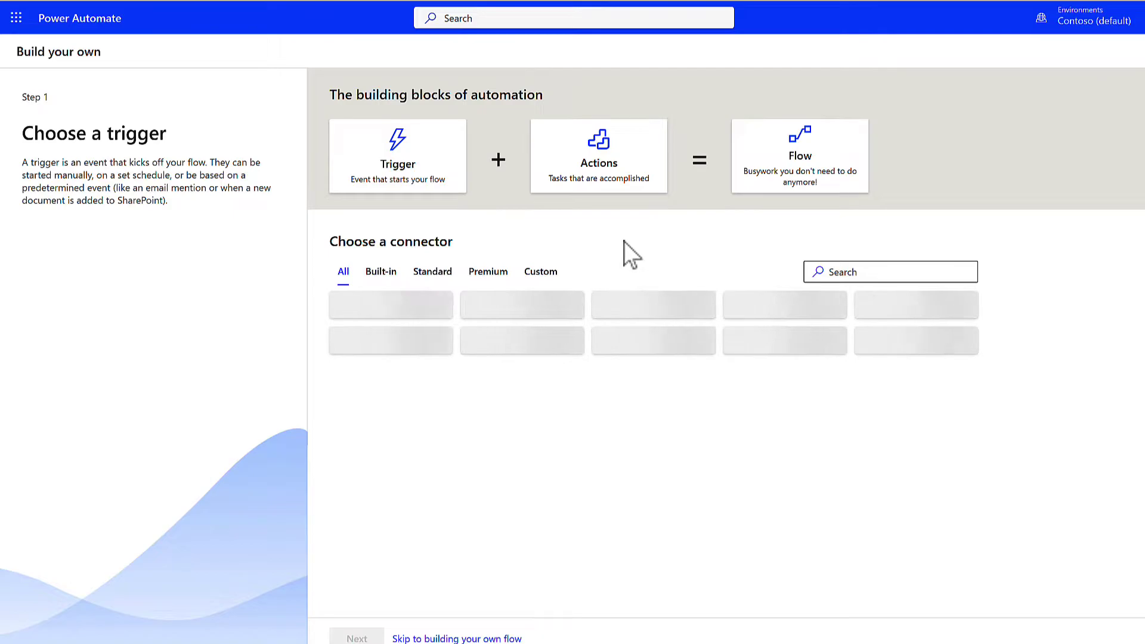
pyautogui.click(850, 276)
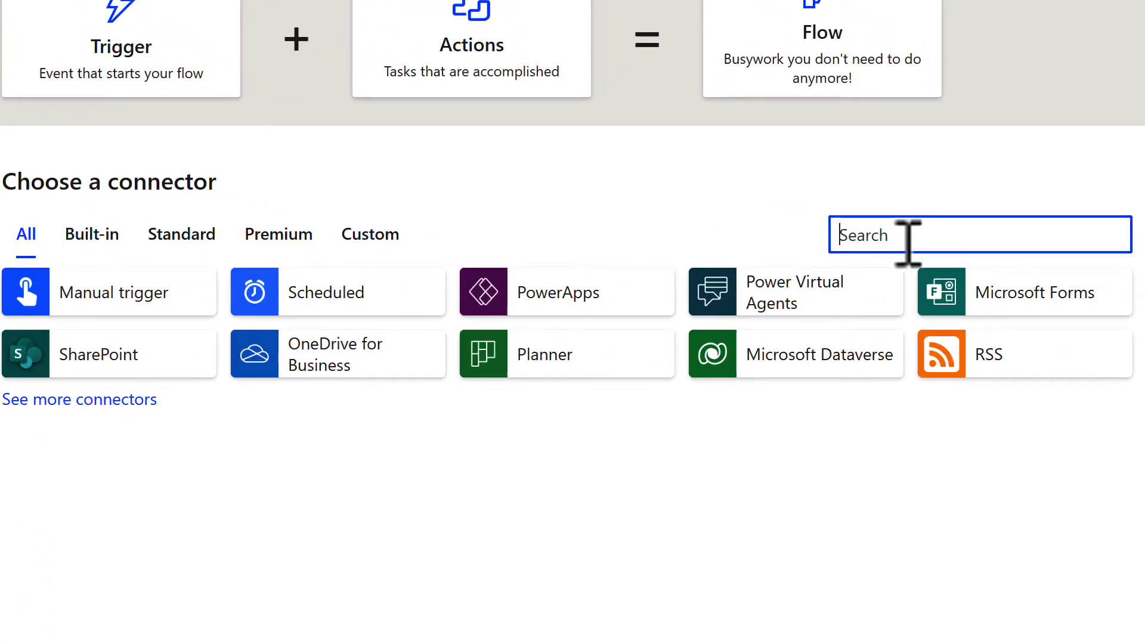
pyautogui.write('Forms')
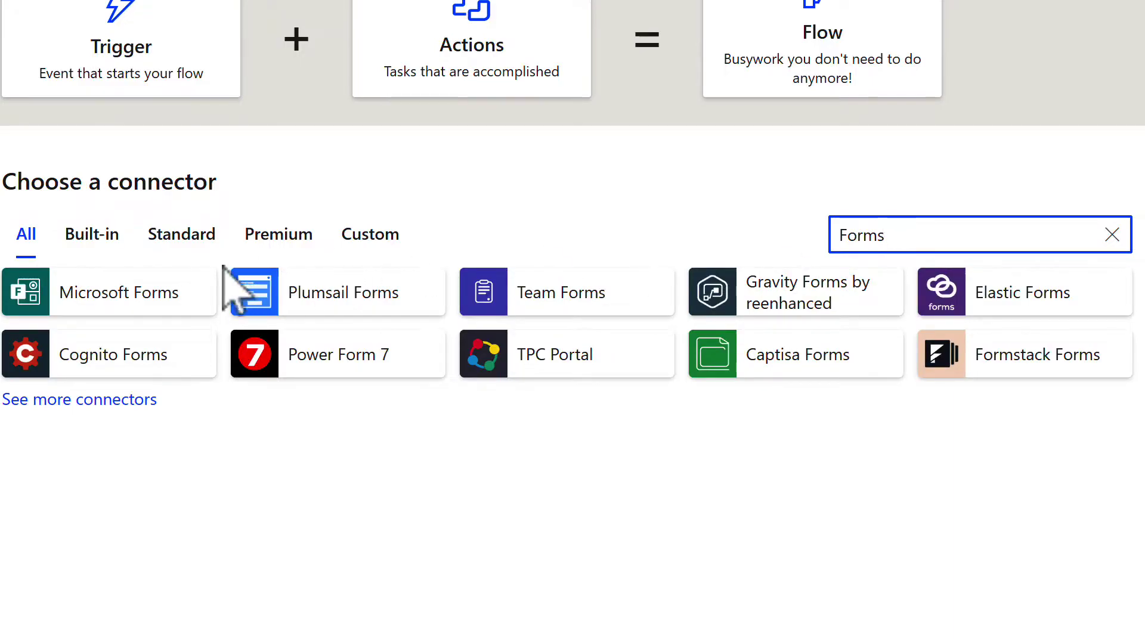
pyautogui.click(77, 297)
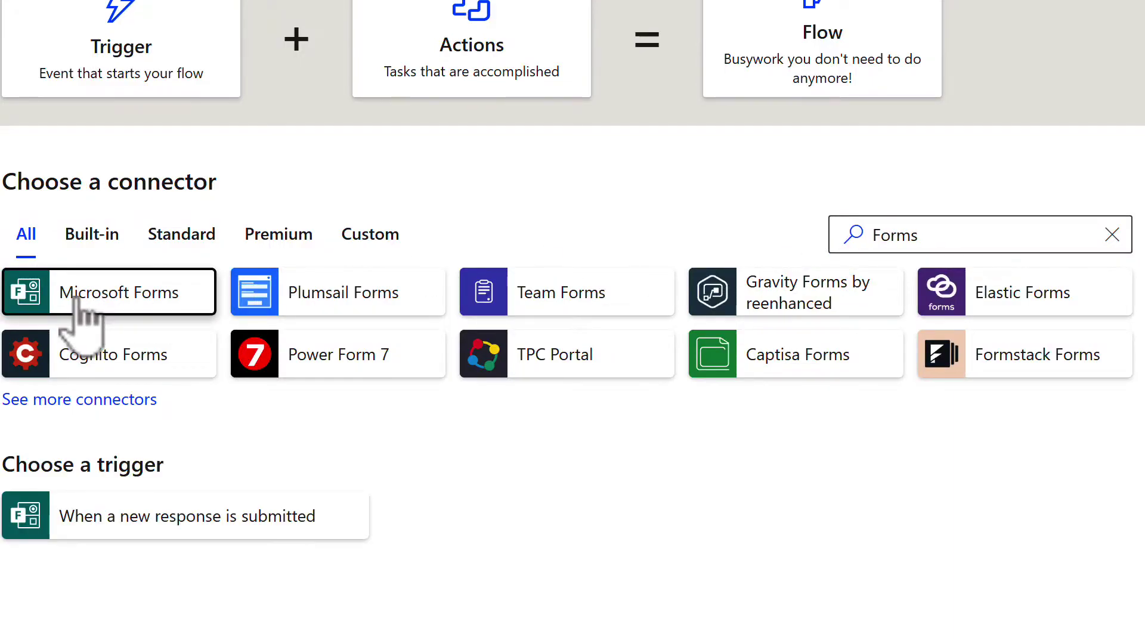
# Use the 'When a new response is submitted' trigger, then add the Forms 'Get response details' action
pyautogui.click(154, 536)
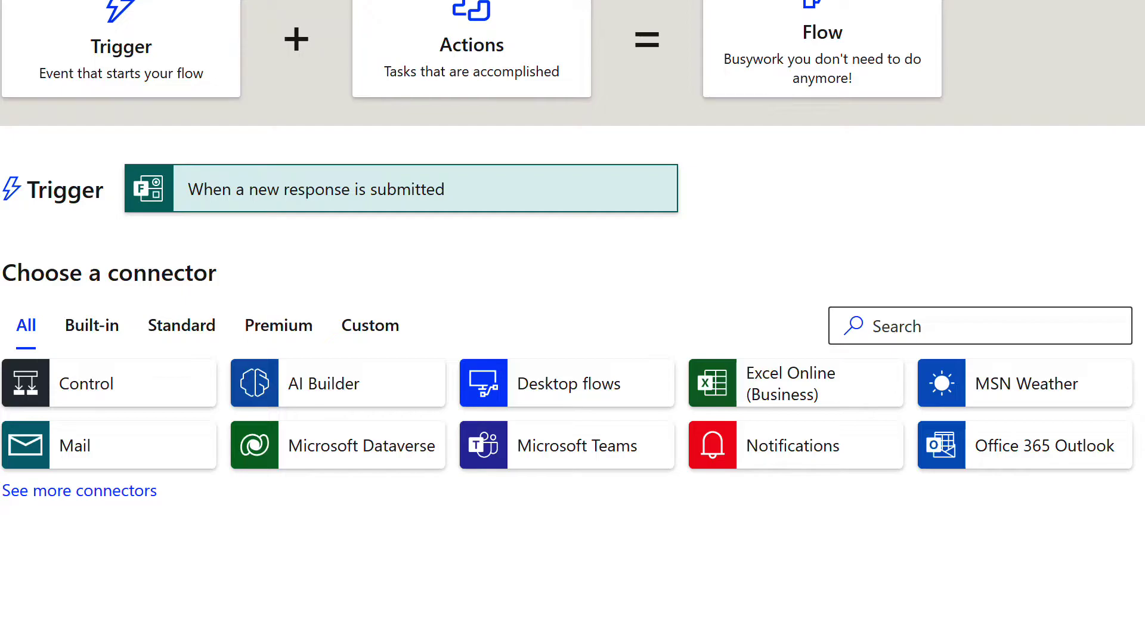
pyautogui.click(897, 325)
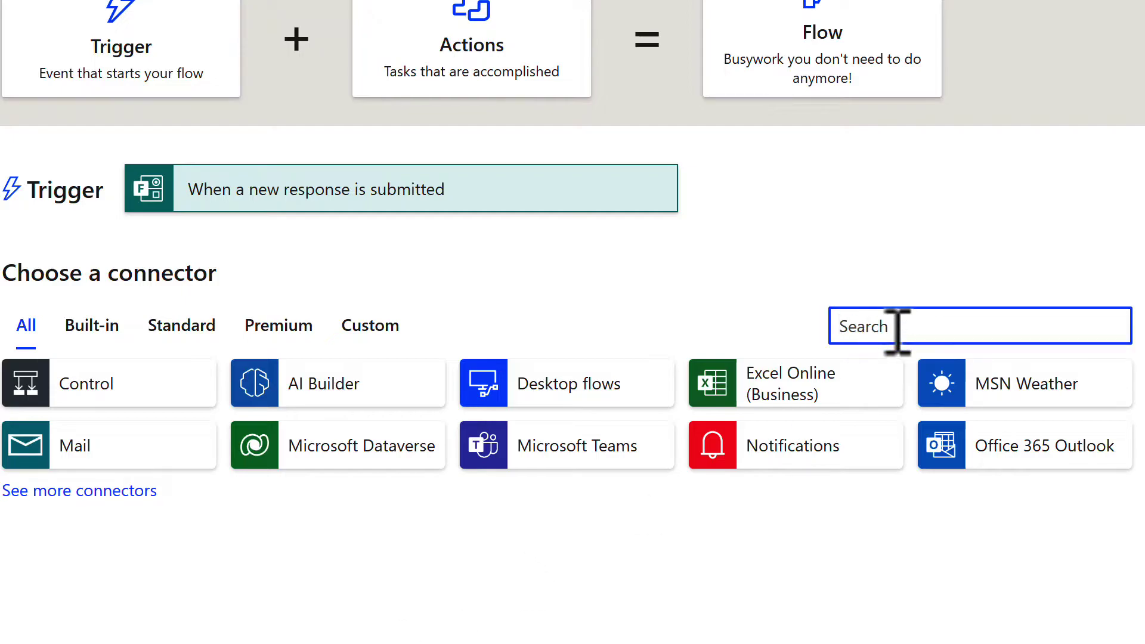
pyautogui.write('Forms')
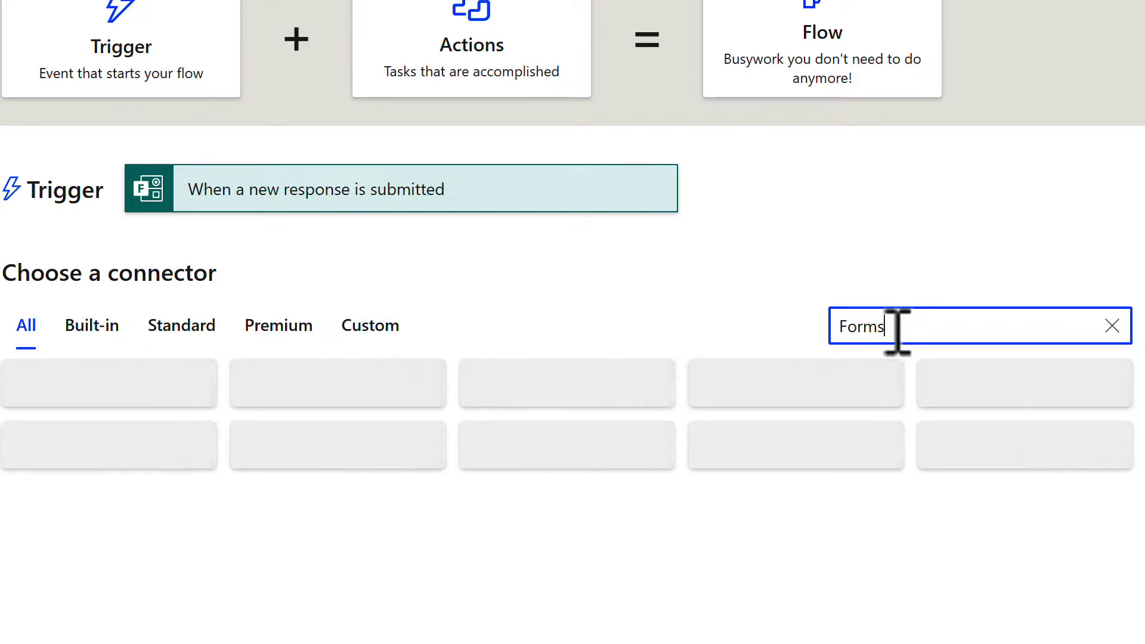
pyautogui.click(138, 387)
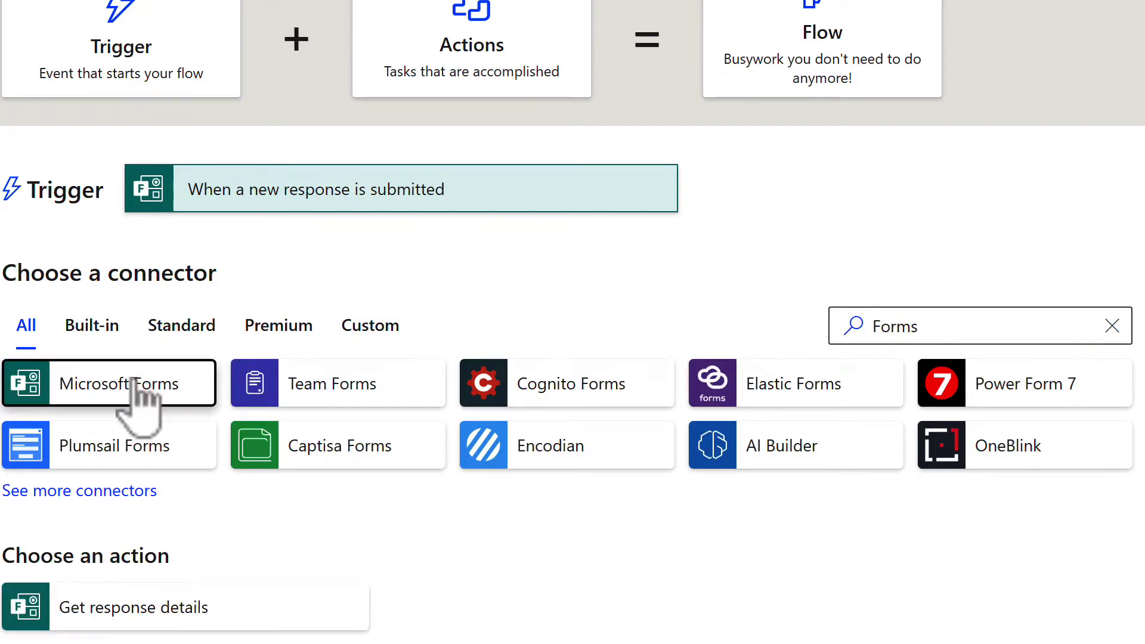
pyautogui.click(153, 621)
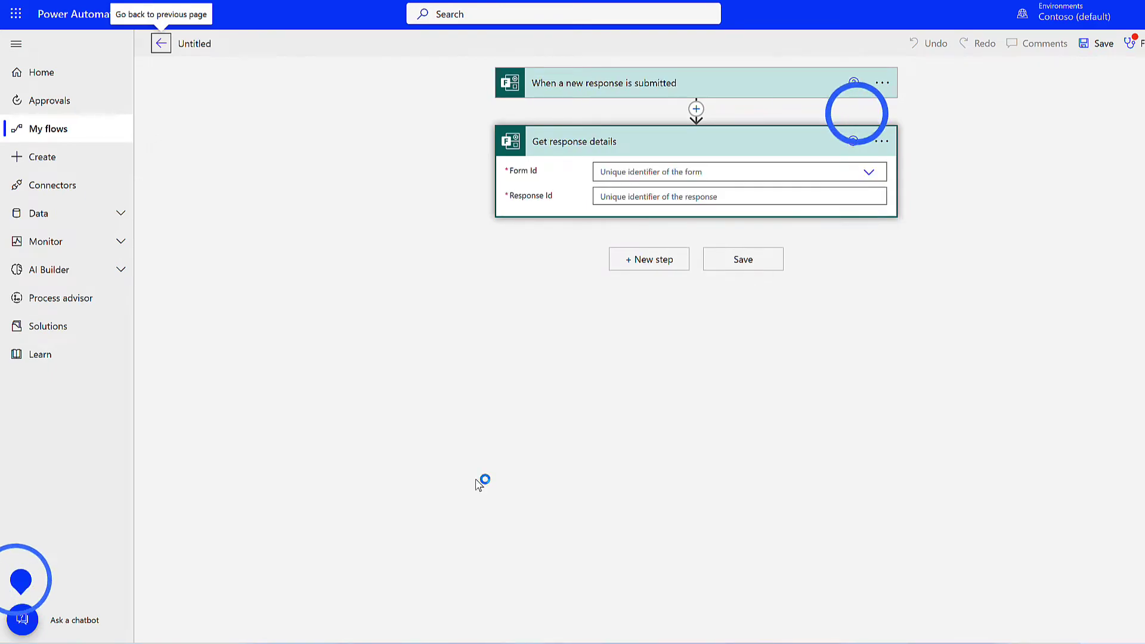
# Set Form Id to Manager feedback survey in both the trigger and Get response details
pyautogui.click(823, 87)
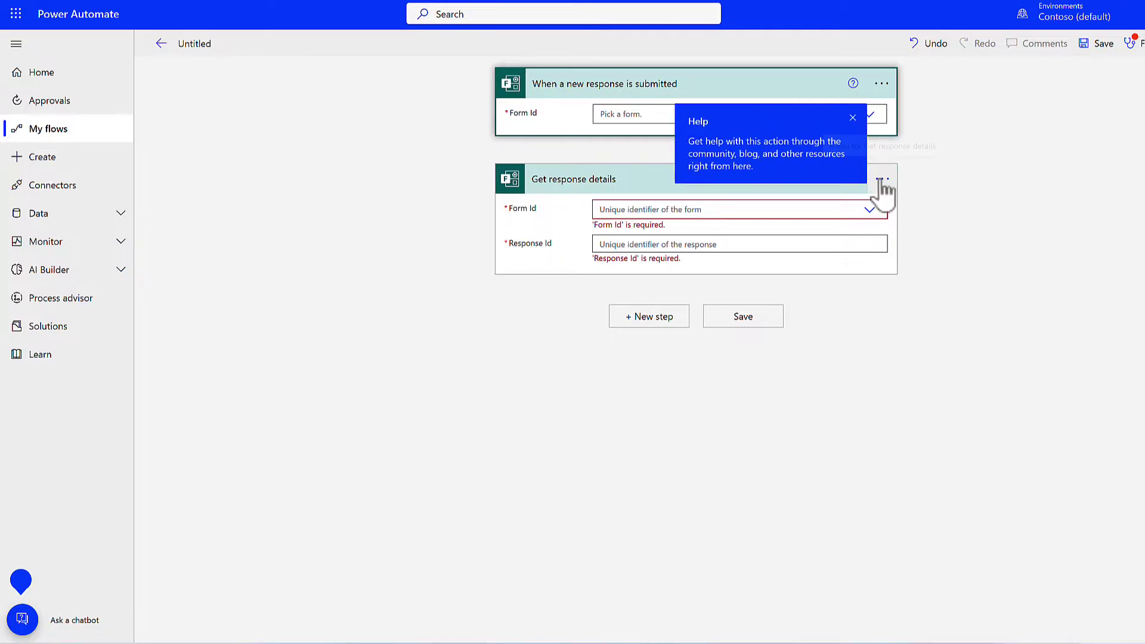
pyautogui.click(853, 118)
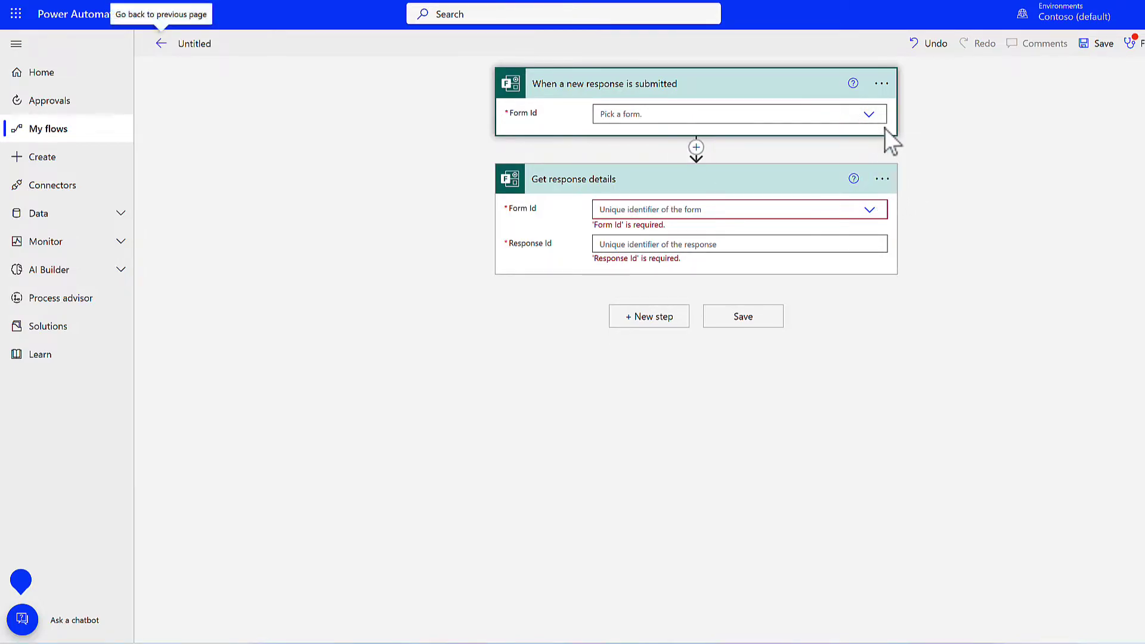
pyautogui.click(872, 115)
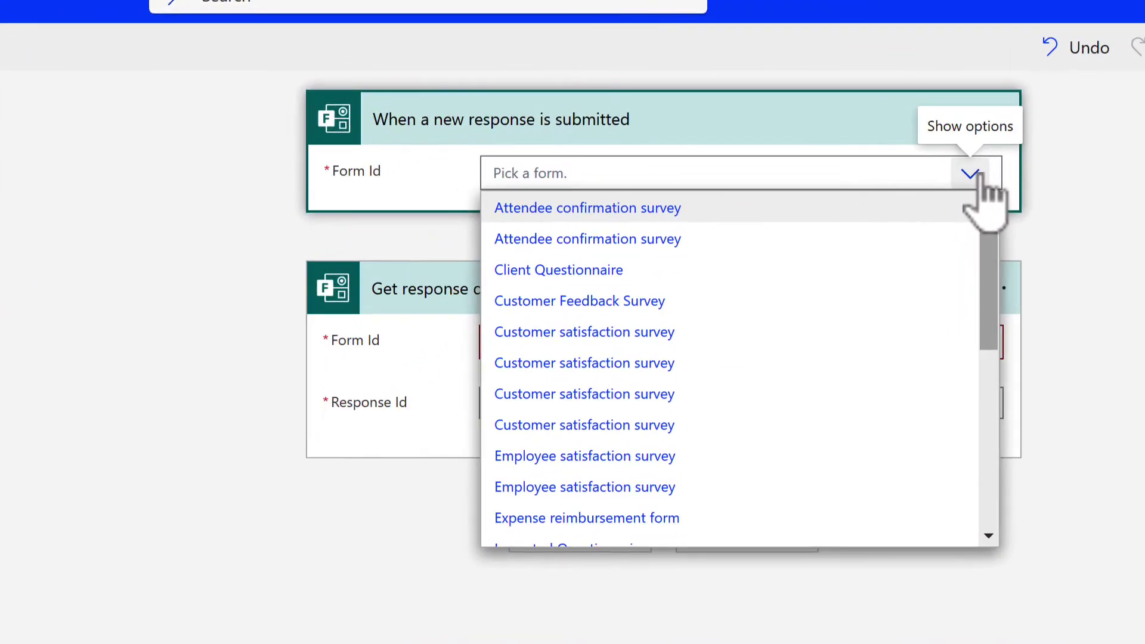
pyautogui.moveTo(992, 274); pyautogui.dragTo(1011, 352)
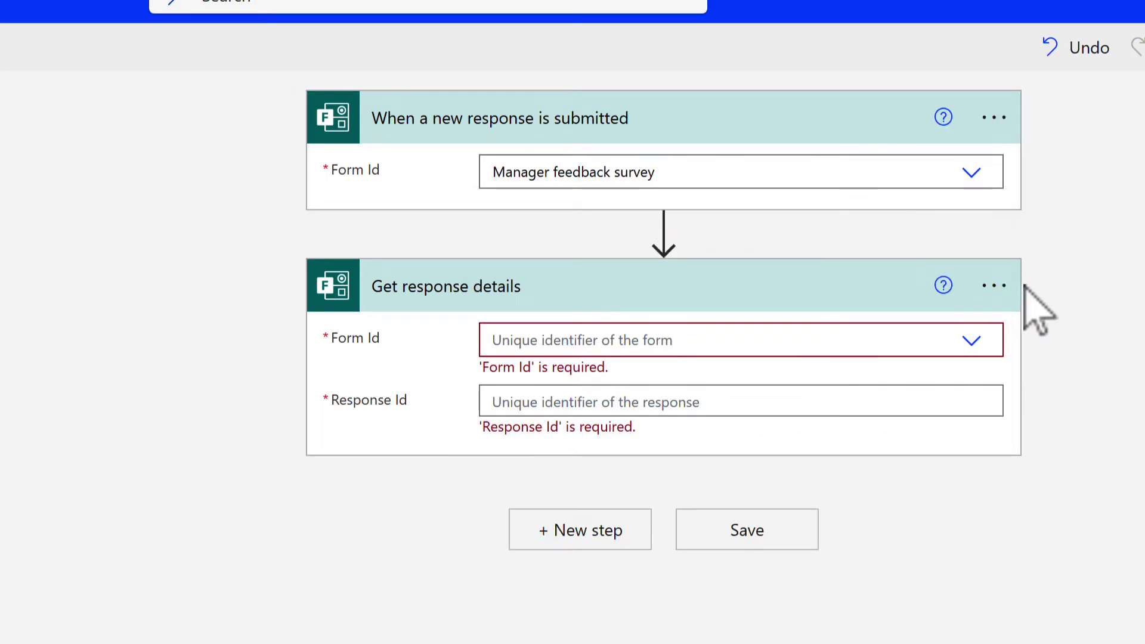
pyautogui.click(828, 341)
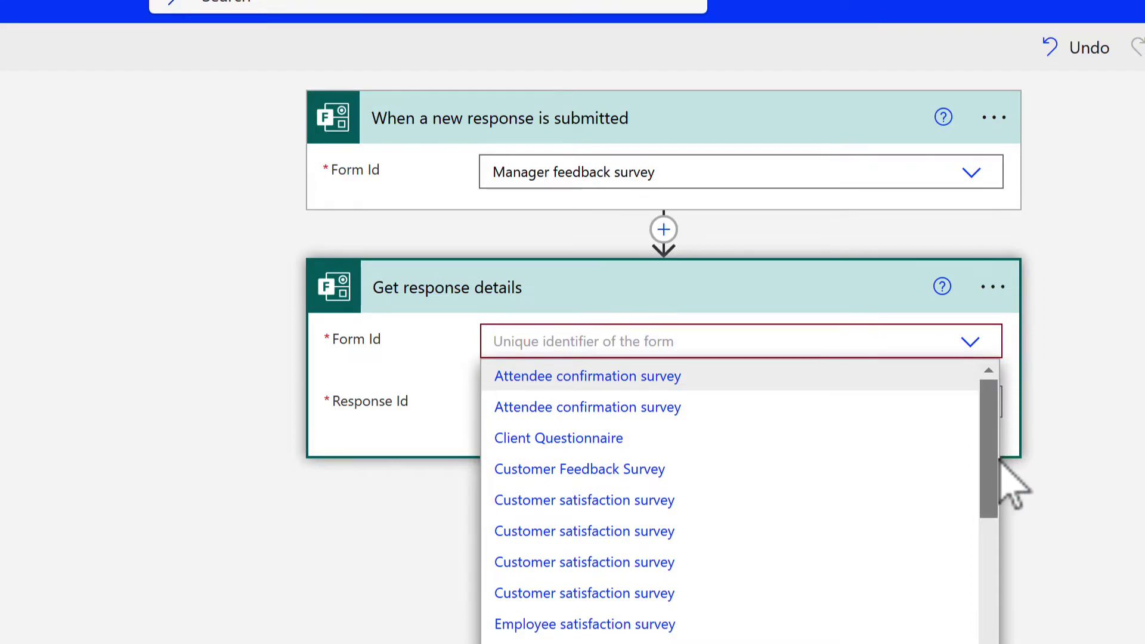
pyautogui.moveTo(991, 451); pyautogui.dragTo(993, 550)
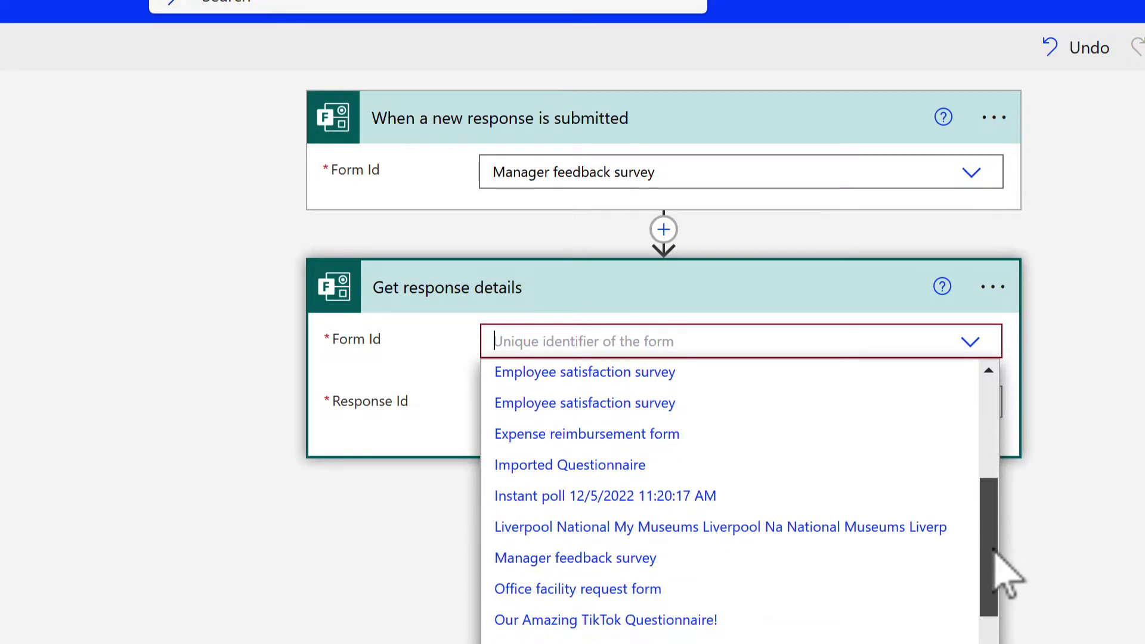
pyautogui.click(829, 557)
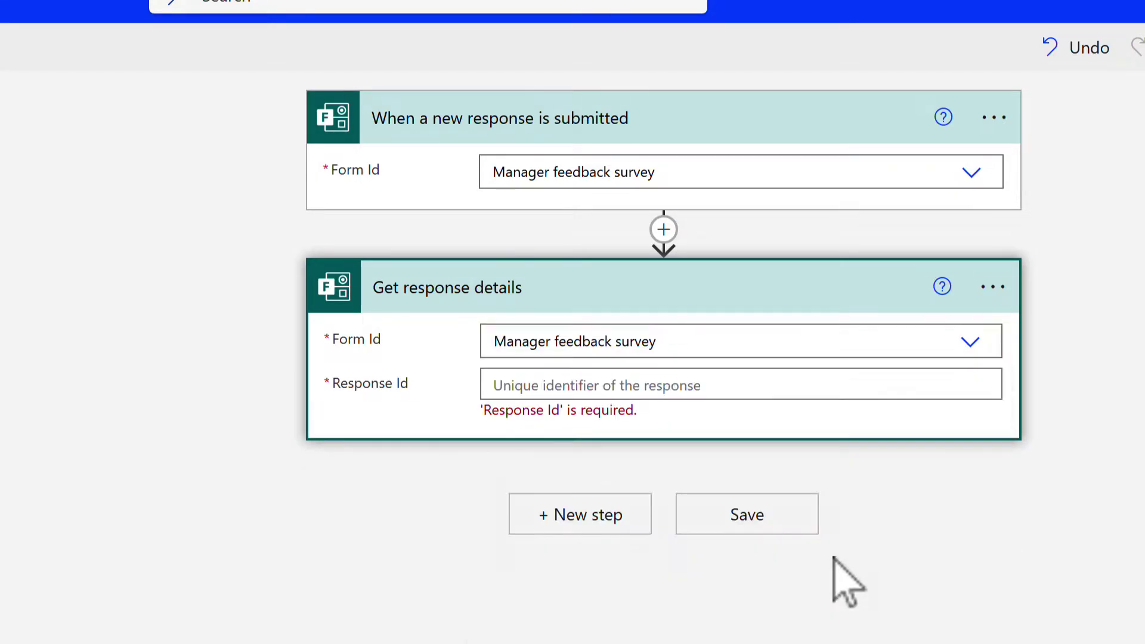
# Fill the Response Id field with the trigger's dynamic Response Id
pyautogui.click(914, 393)
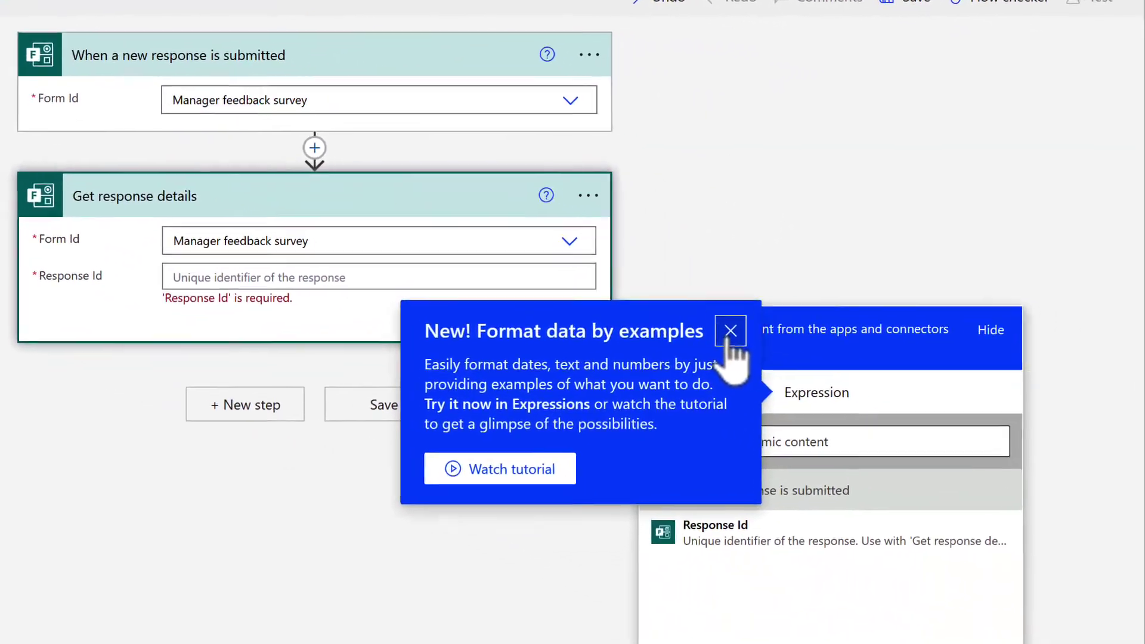
pyautogui.click(729, 334)
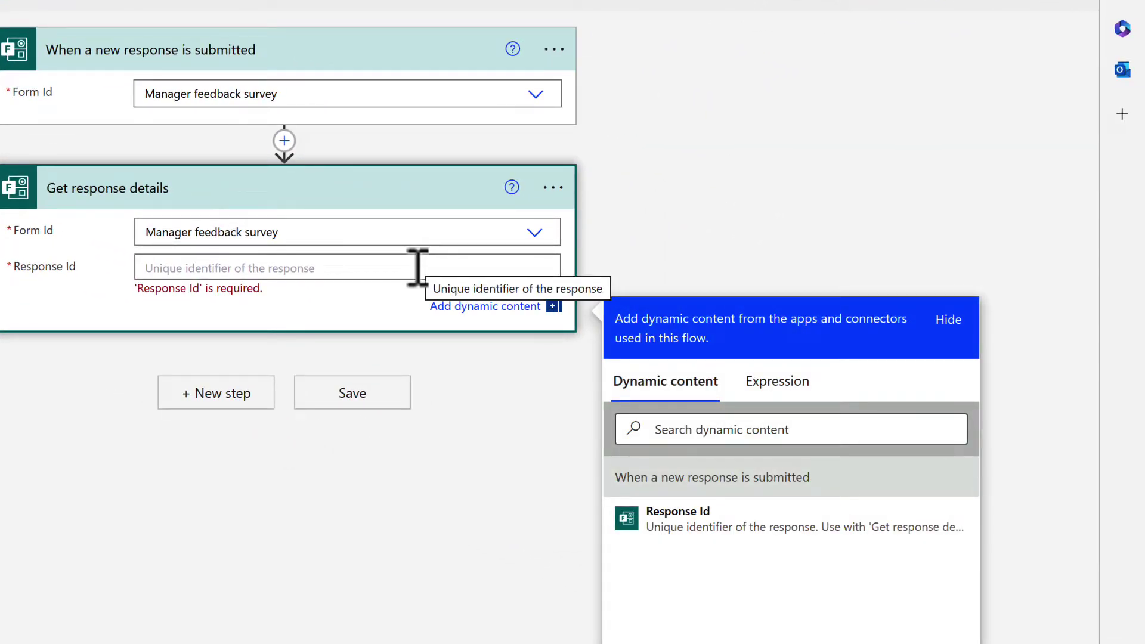
pyautogui.click(417, 267)
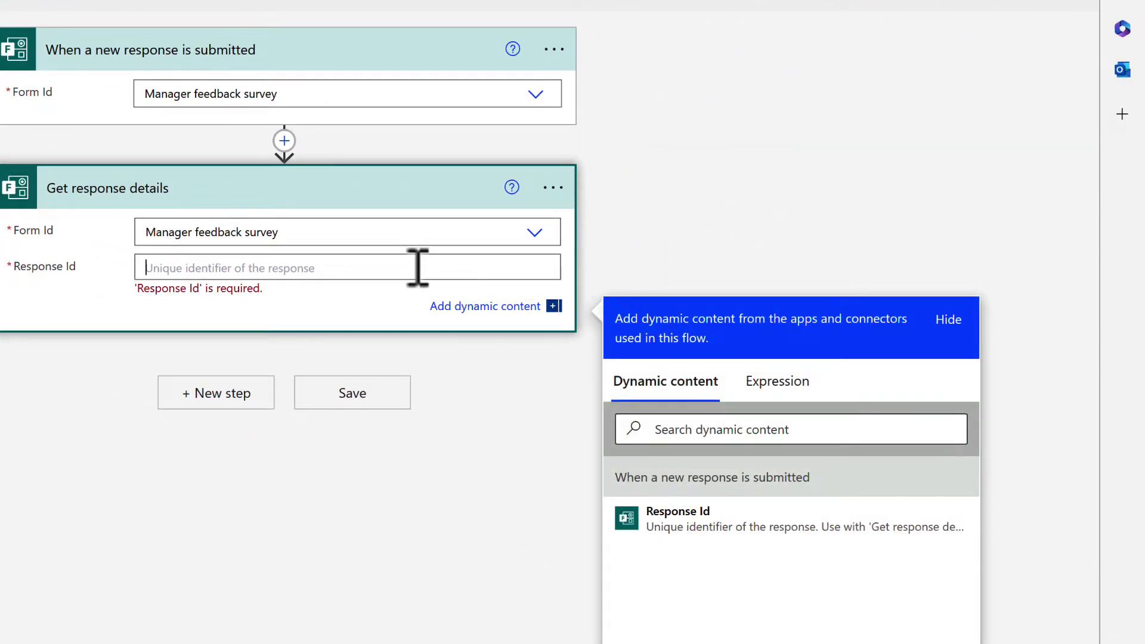
pyautogui.click(678, 530)
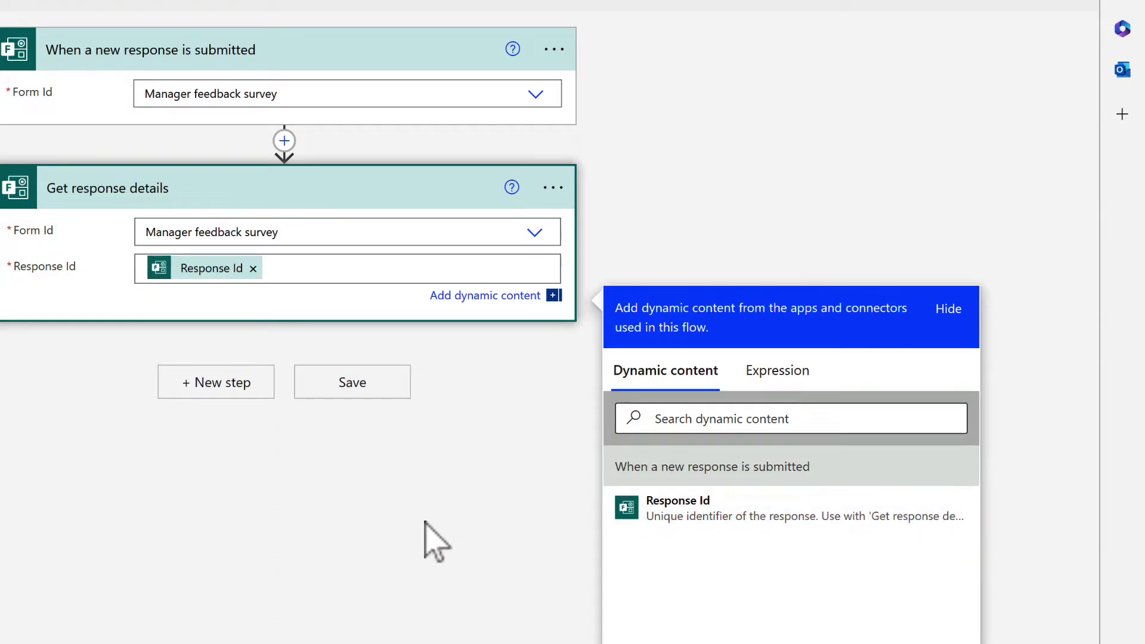
pyautogui.click(425, 522)
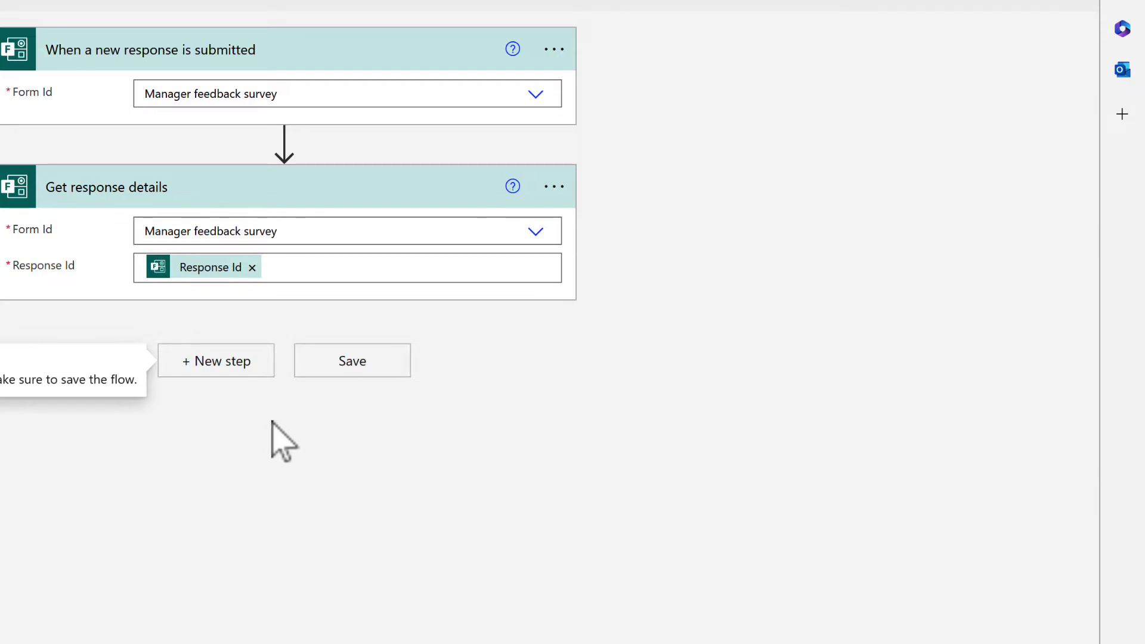
# Add an Office 365 Outlook 'Send an email (V2)' action after Get response details
pyautogui.click(247, 371)
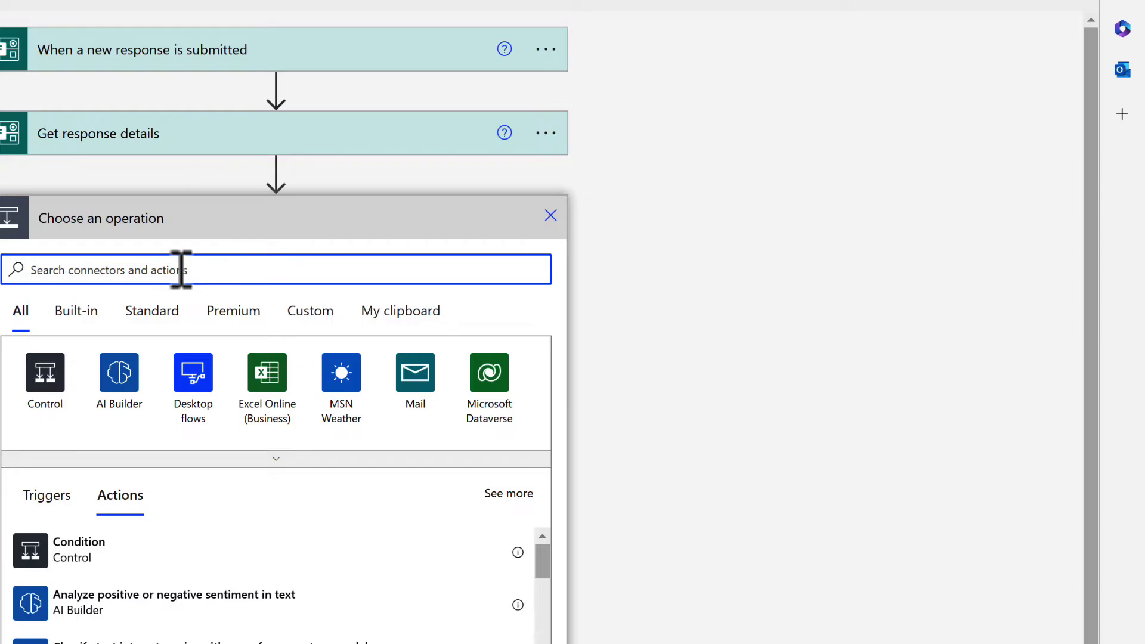
pyautogui.write('outlook')
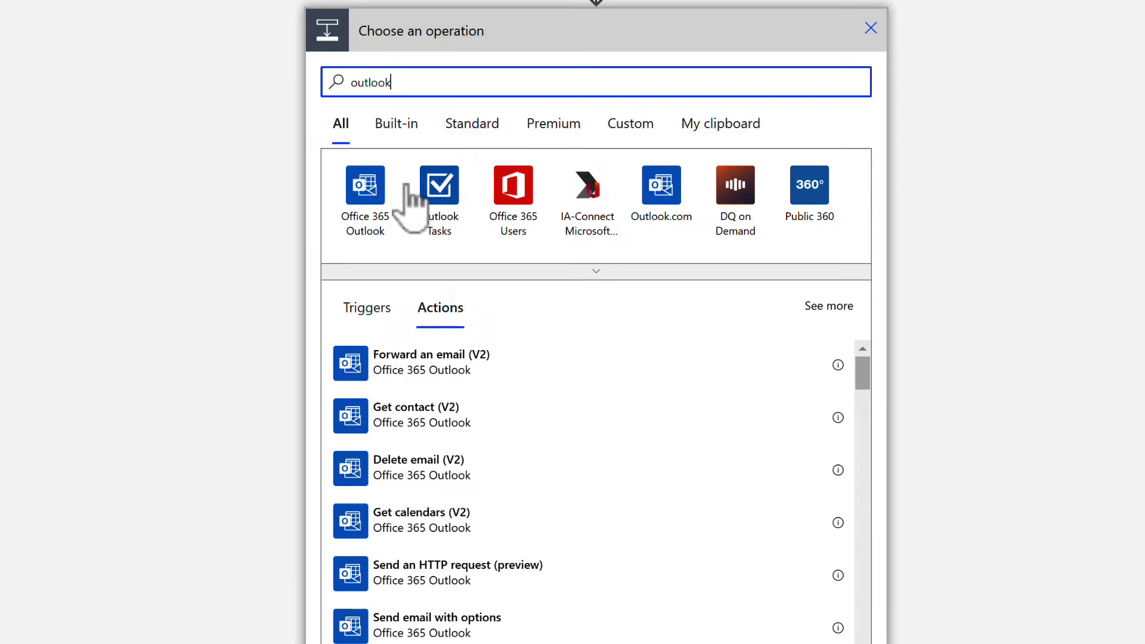
pyautogui.click(374, 230)
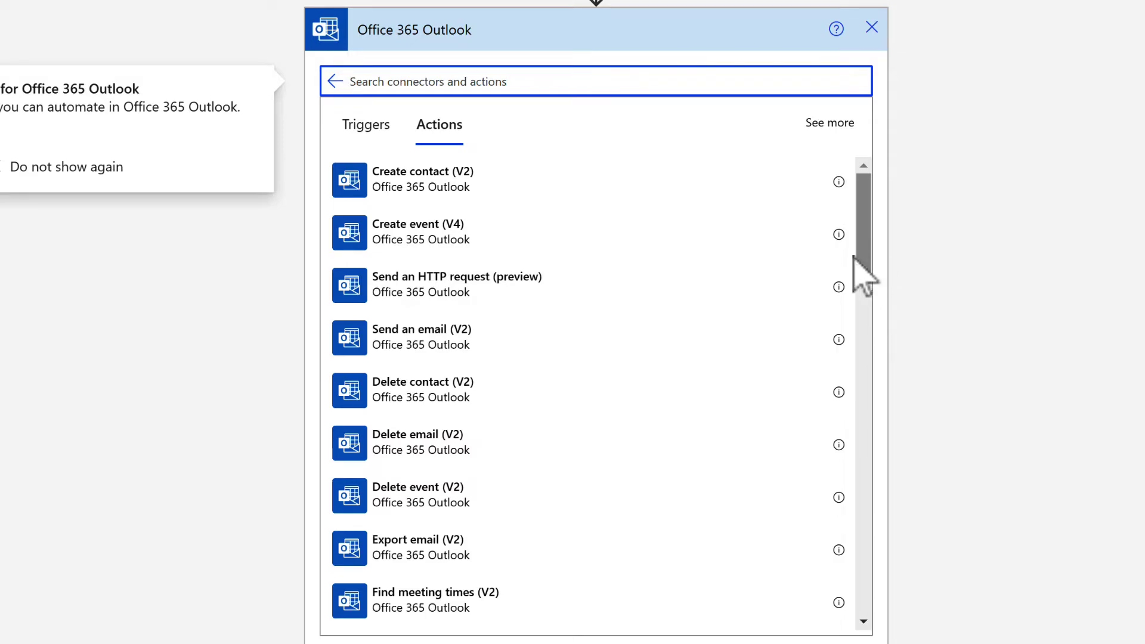
pyautogui.click(634, 344)
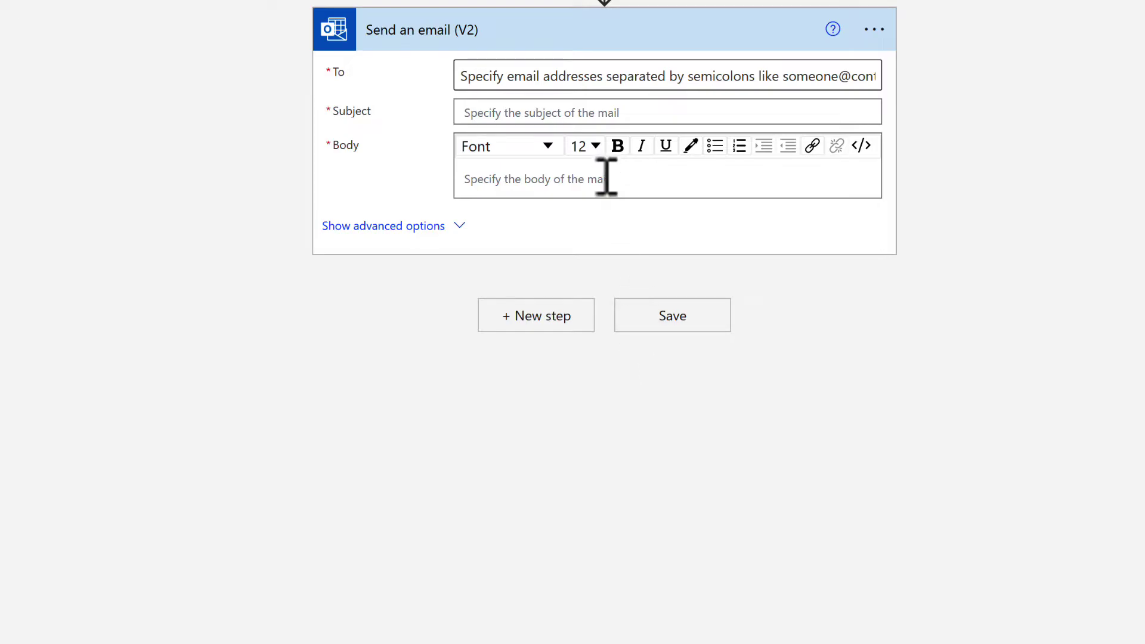
# Search for and add the suggested person as a recipient in the To field
pyautogui.click(596, 81)
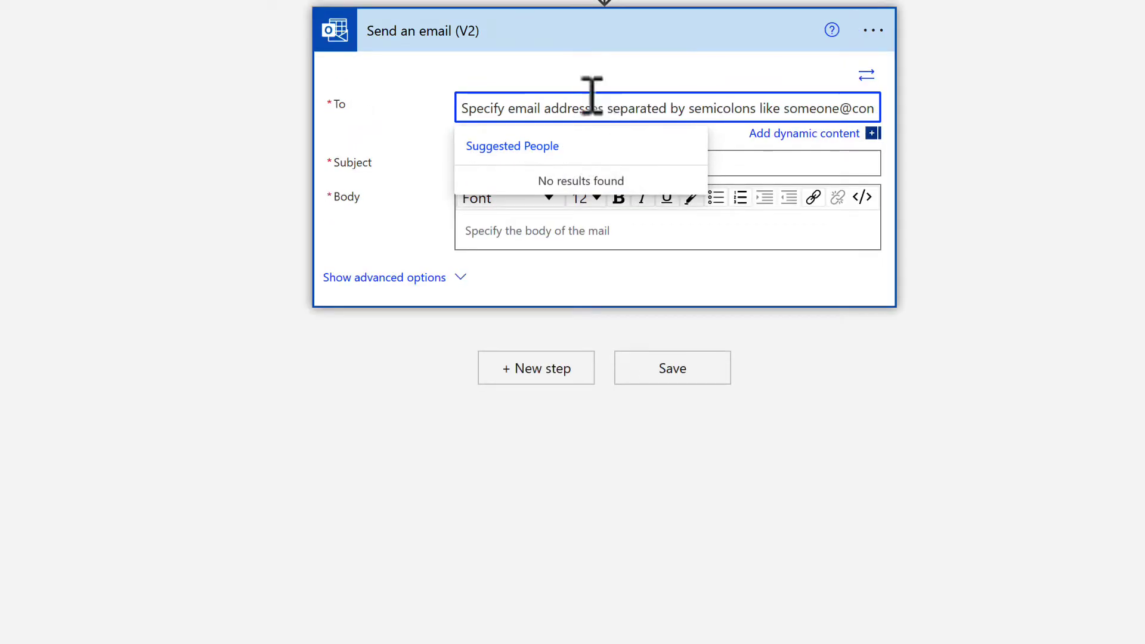
pyautogui.write('alex')
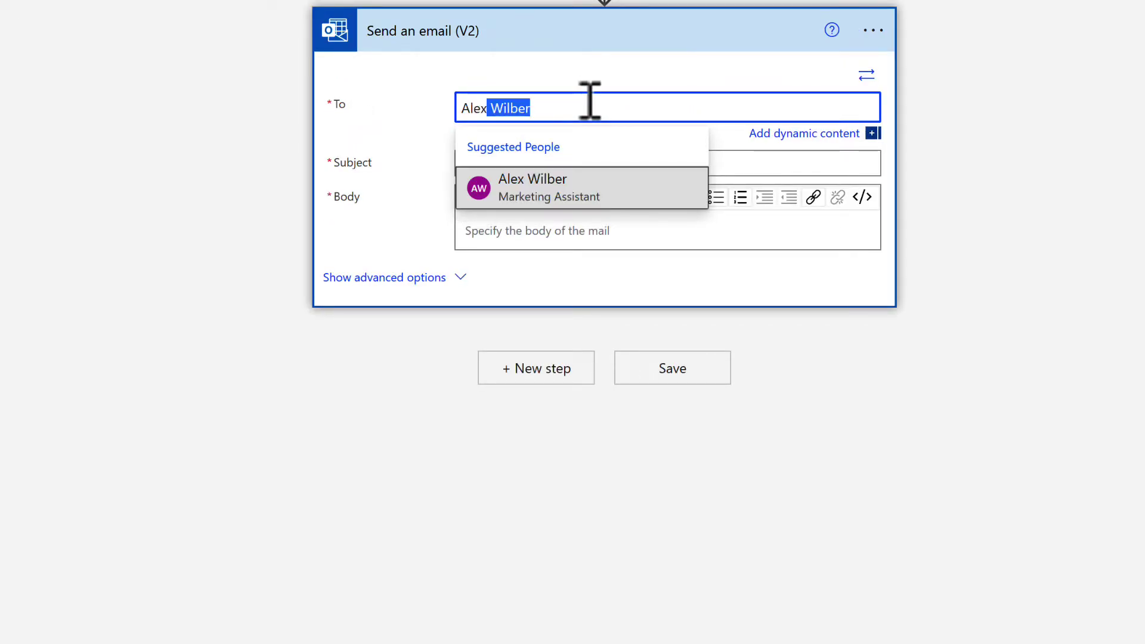
pyautogui.click(590, 184)
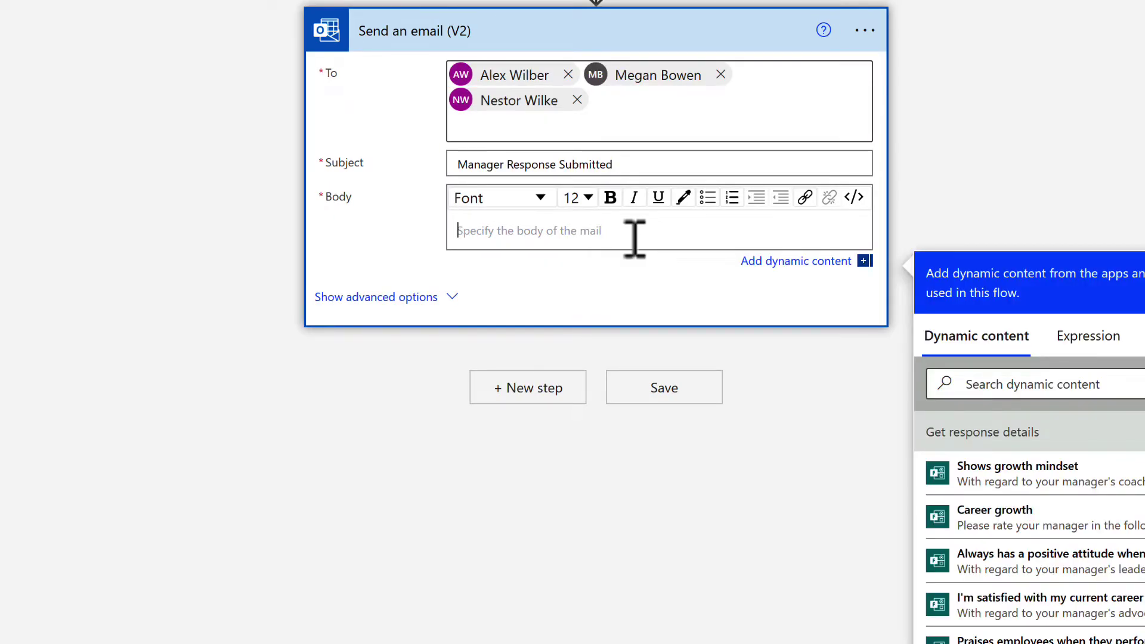
# Start the body with 'Hi,' and the line 'A new response has been recieved for the Manager Form, and here's a quick summary:'
pyautogui.write('Hi')
pyautogui.write(',')
pyautogui.press('Return')
pyautogui.press('Return')
pyautogui.write("A new response has been recieved for the Manager Form, and here's a quick summary:")
pyautogui.press('Return')
pyautogui.press('Return')
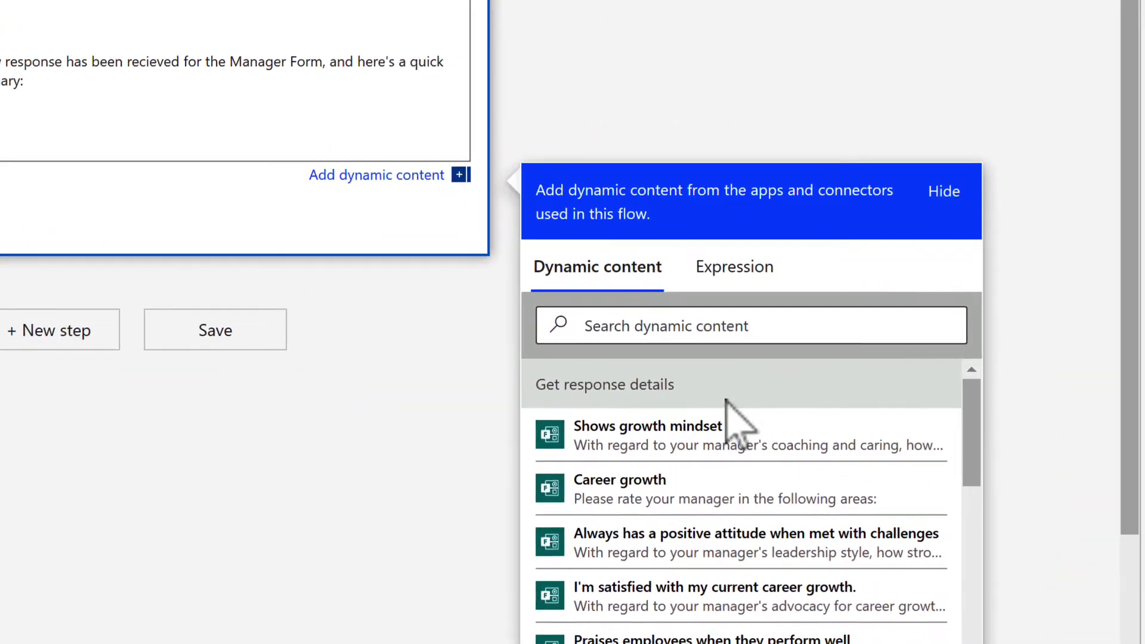
# Finish the 'Satisfaction:' label in the body and add a new line after the satisfaction answer
pyautogui.scroll(-1, 1076, 511)
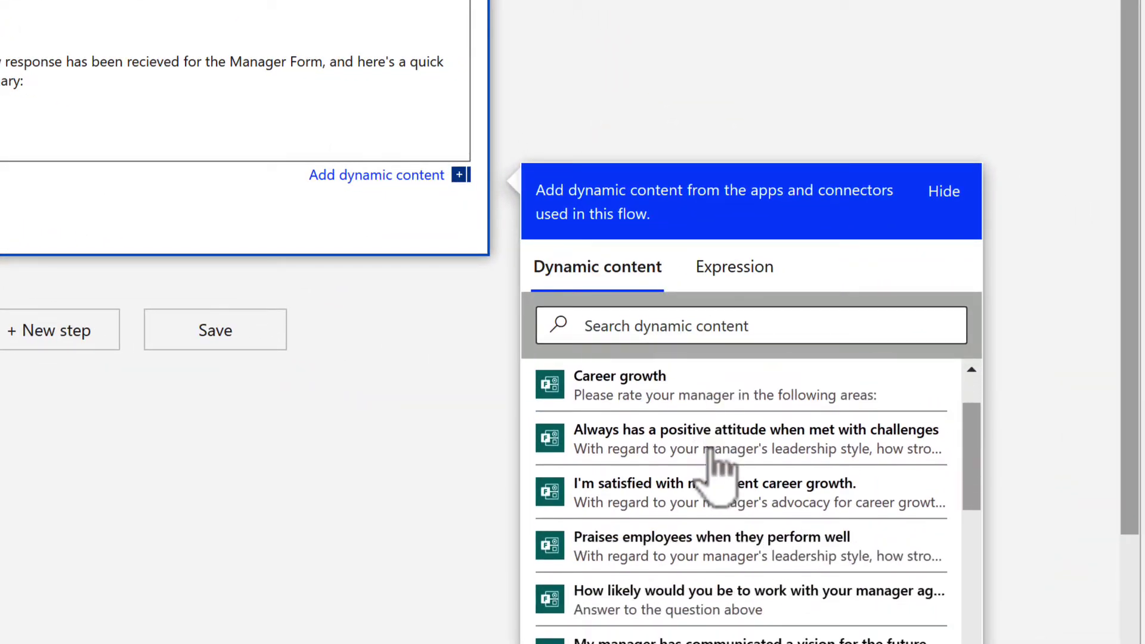
pyautogui.scroll(-7, 710, 478)
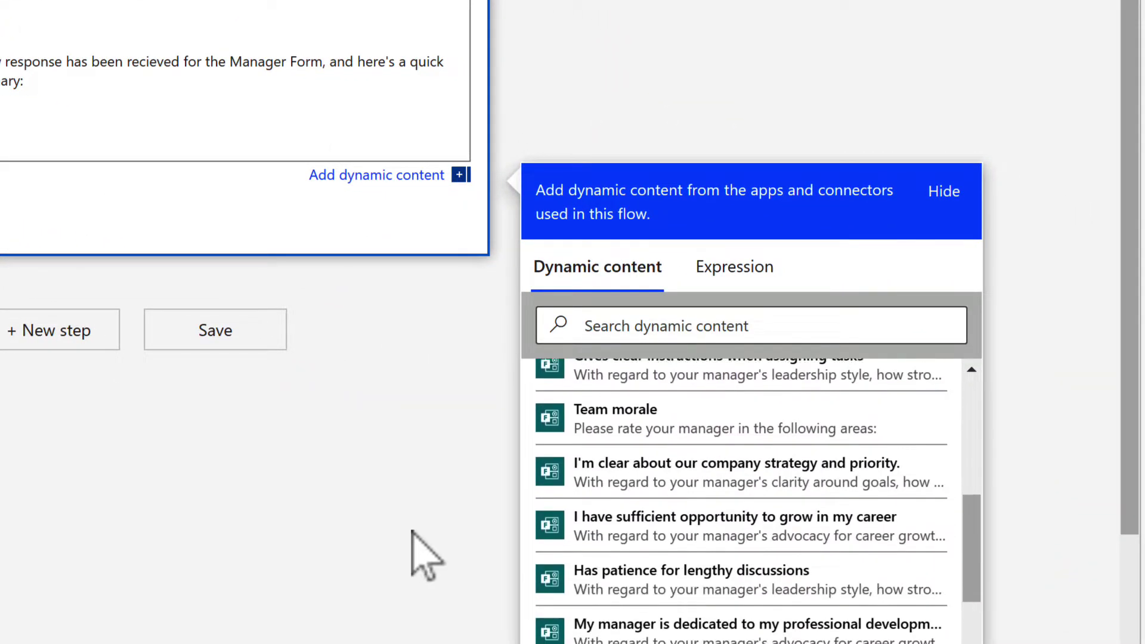
pyautogui.scroll(-12, 605, 567)
pyautogui.scroll(2, 660, 555)
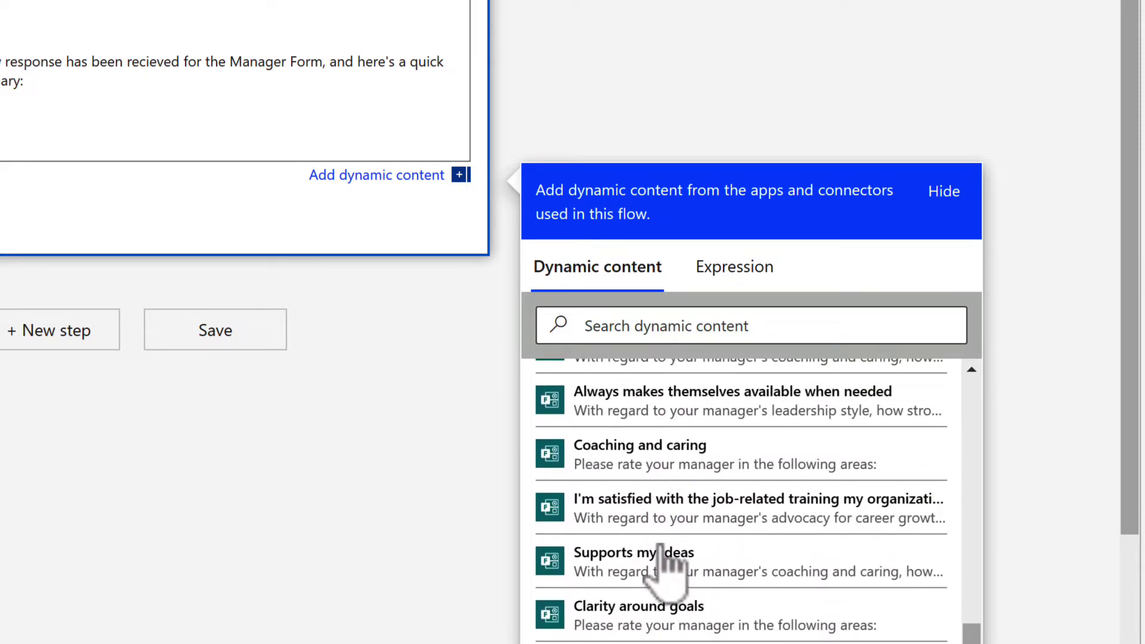
pyautogui.scroll(1, 660, 545)
pyautogui.scroll(-5, 662, 547)
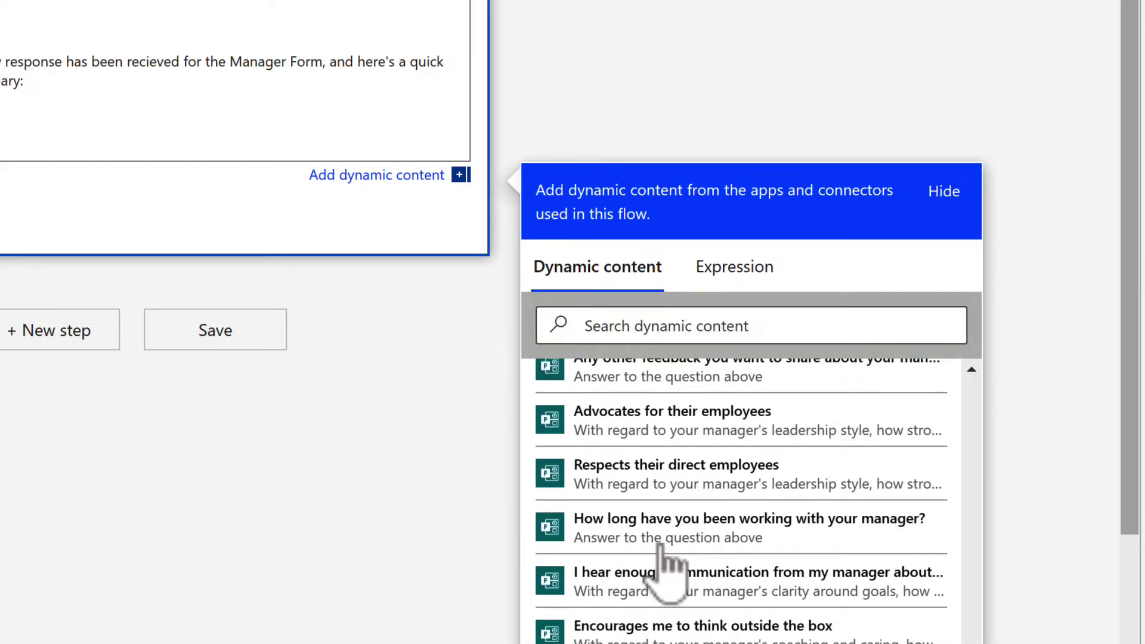
pyautogui.scroll(-5, 690, 524)
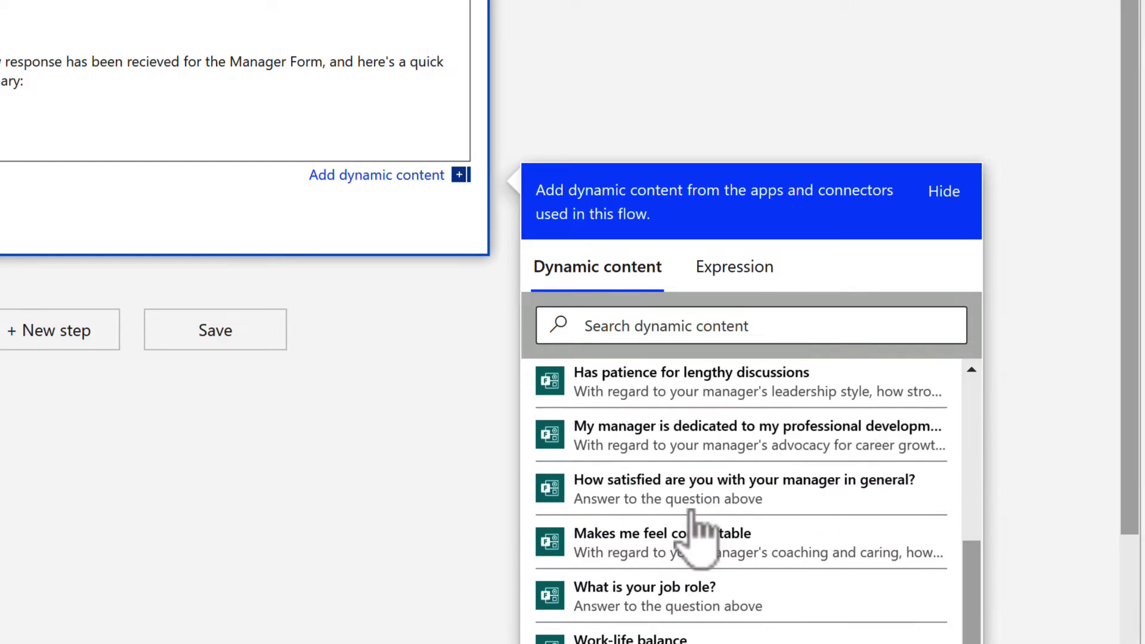
pyautogui.scroll(15, 692, 513)
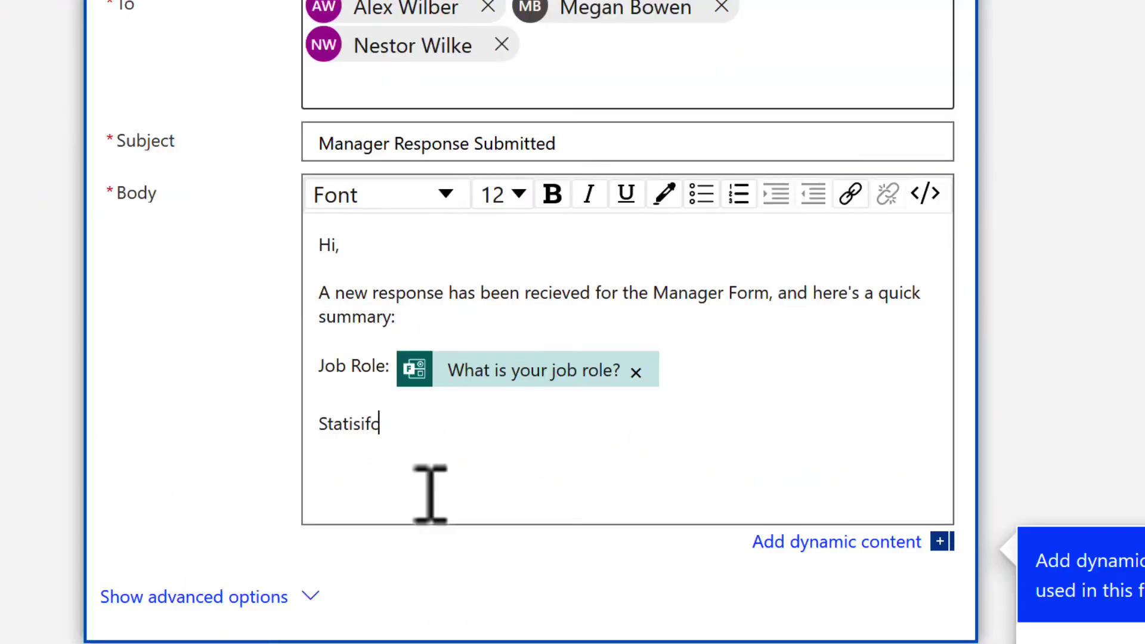
pyautogui.write('ation:')
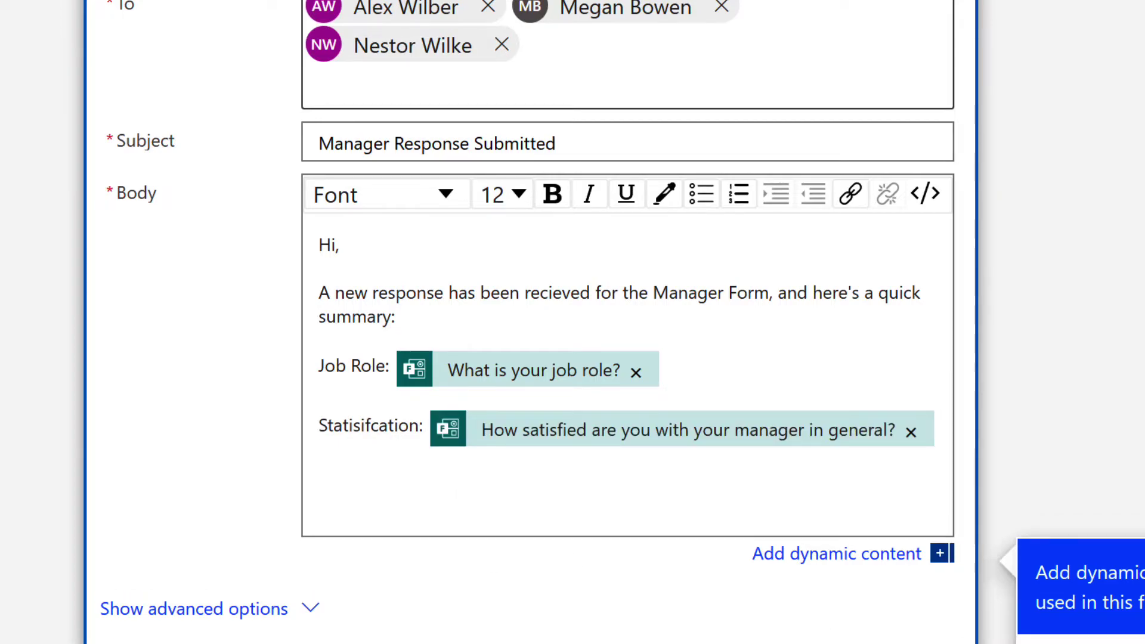
pyautogui.press('Return')
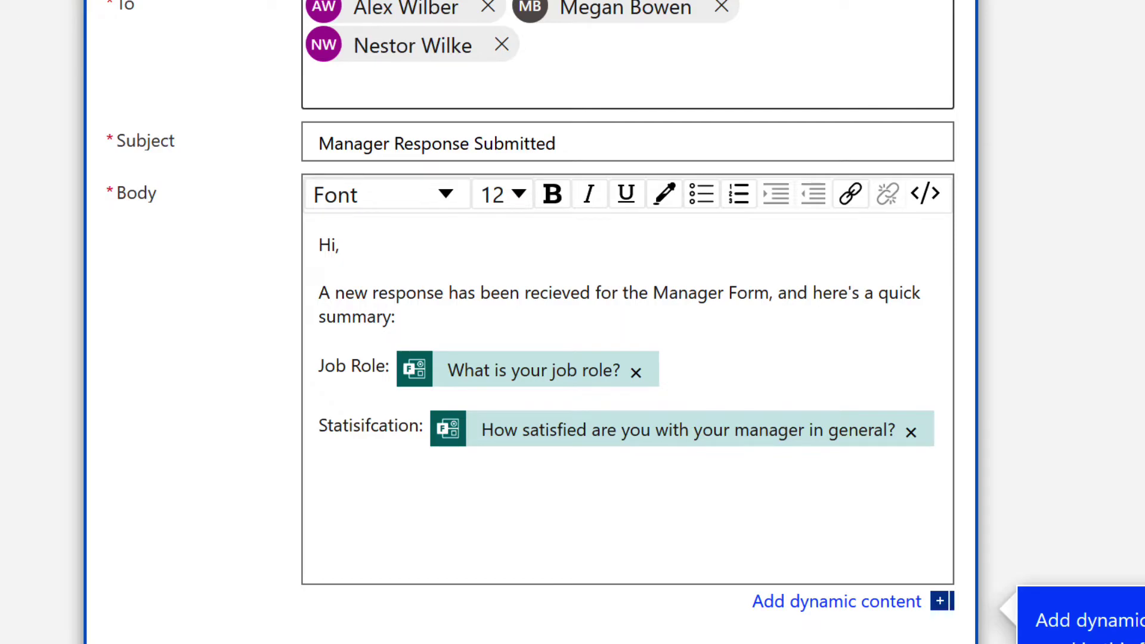
pyautogui.scroll(-3, 305, 388)
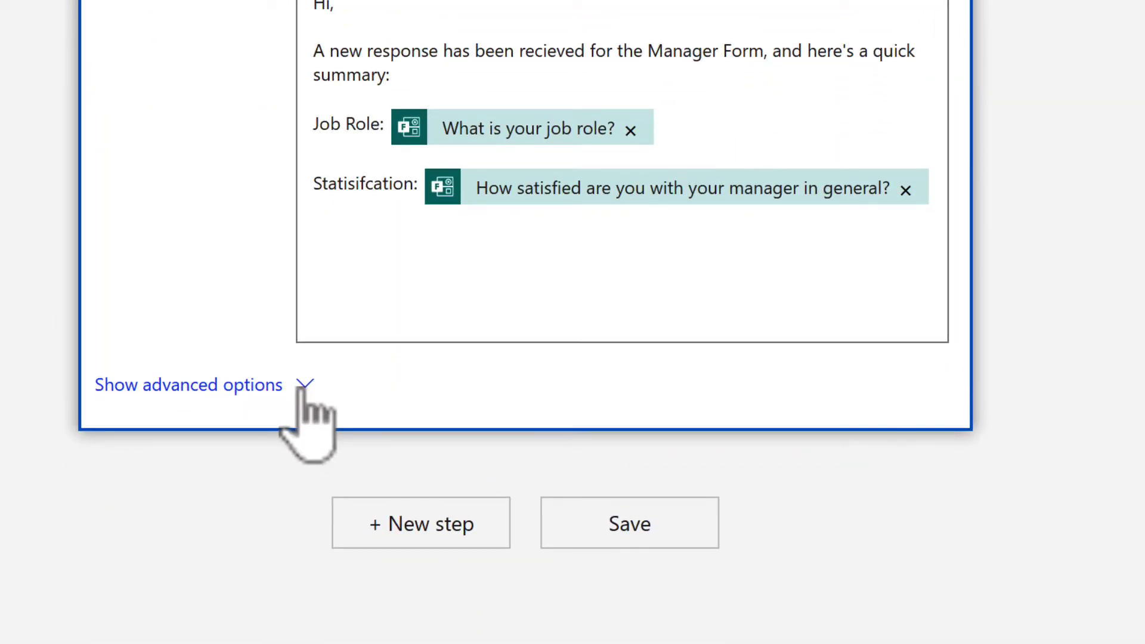
# Expand the email's advanced options, set Importance to High, and save the flow
pyautogui.click(301, 387)
pyautogui.scroll(-5, 227, 298)
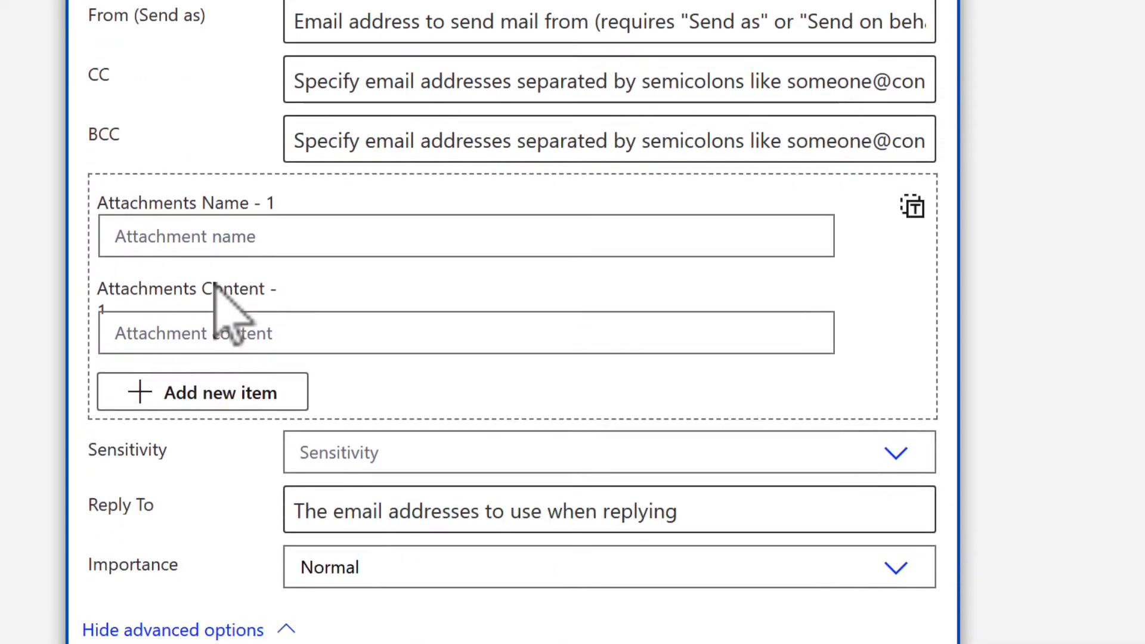
pyautogui.scroll(-1, 215, 287)
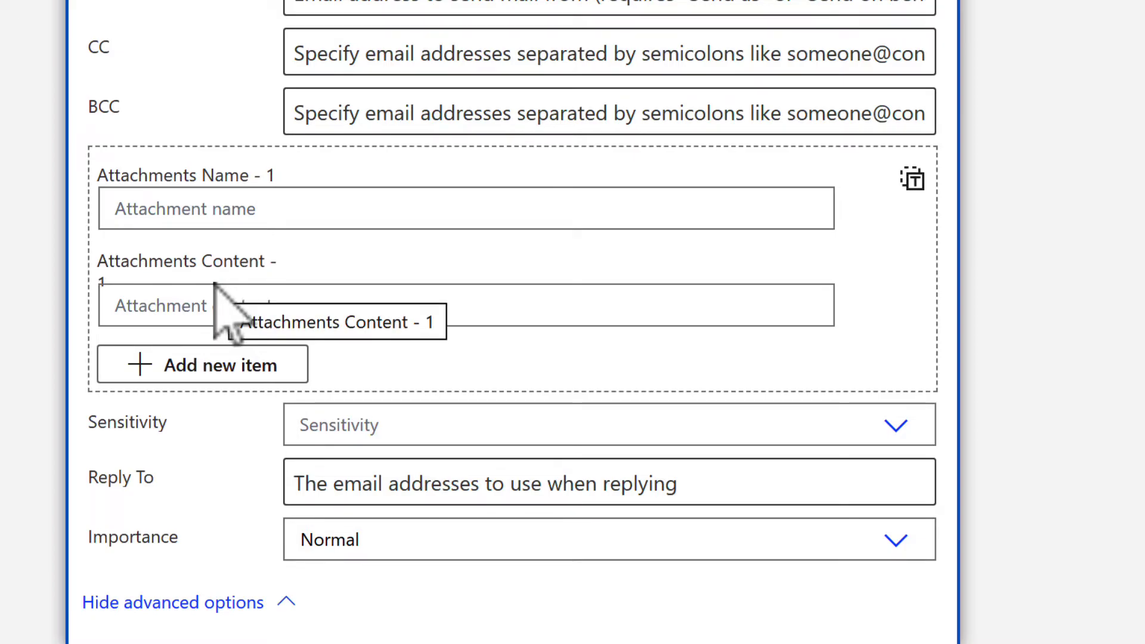
pyautogui.scroll(3, 583, 370)
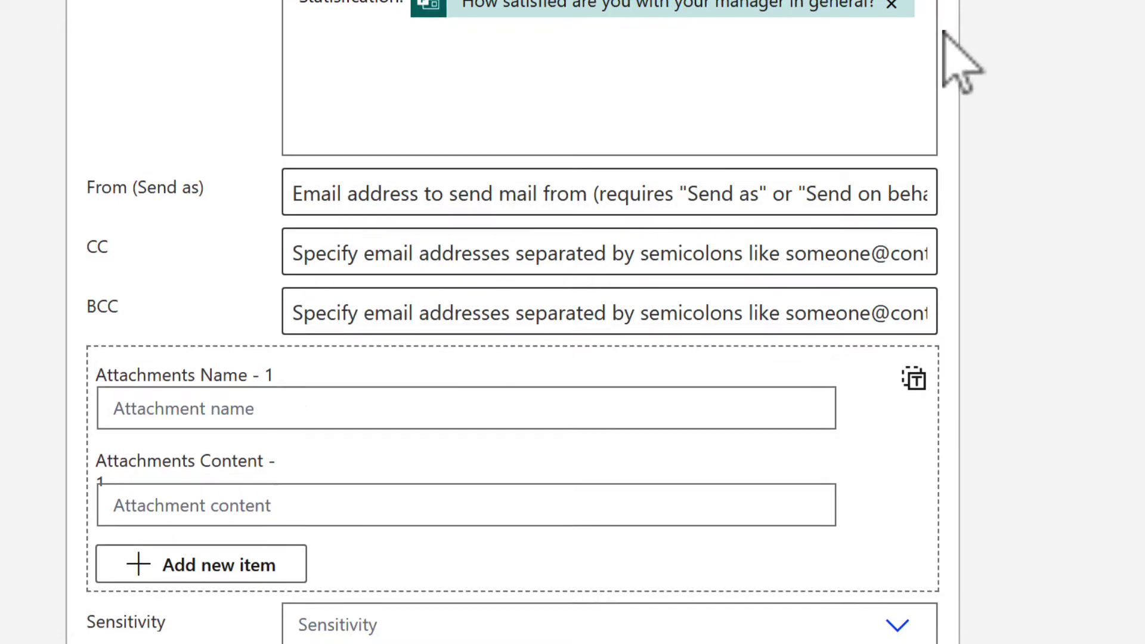
pyautogui.scroll(-5, 958, 65)
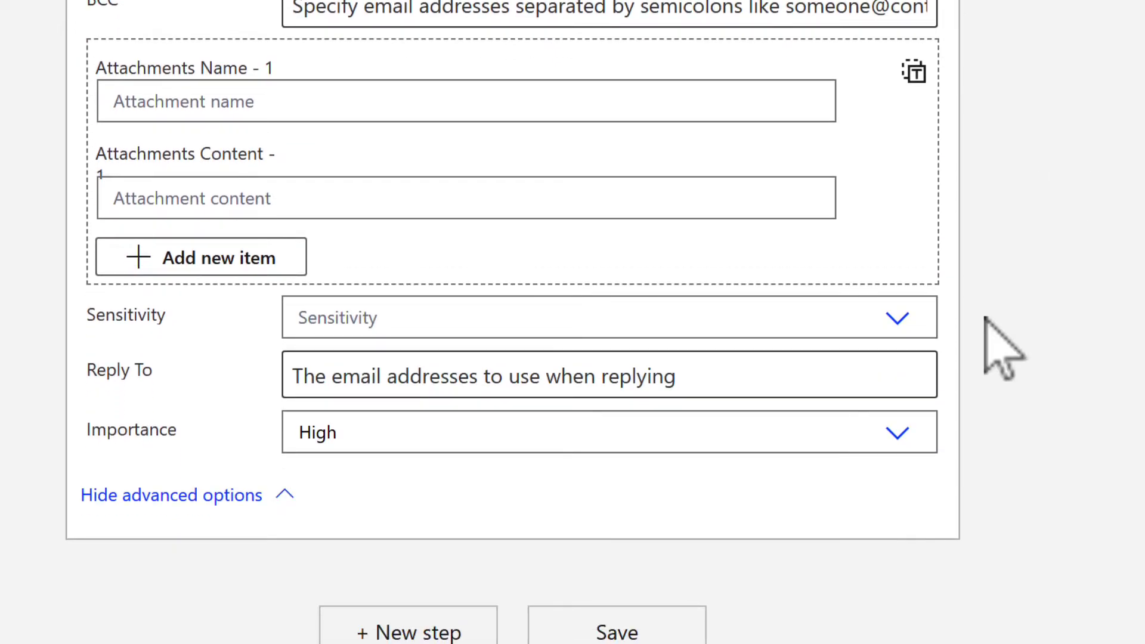
pyautogui.click(654, 631)
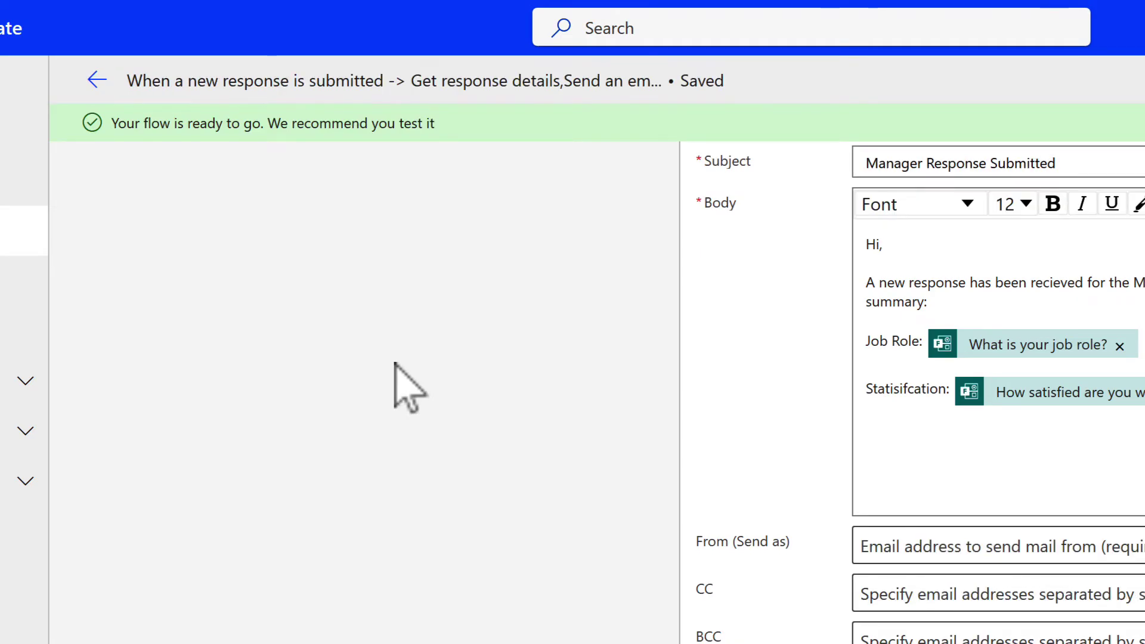
# Retitle the flow 'Manager Feedback Email Response' plus its three recipients, then show My flows
pyautogui.scroll(6, 499, 388)
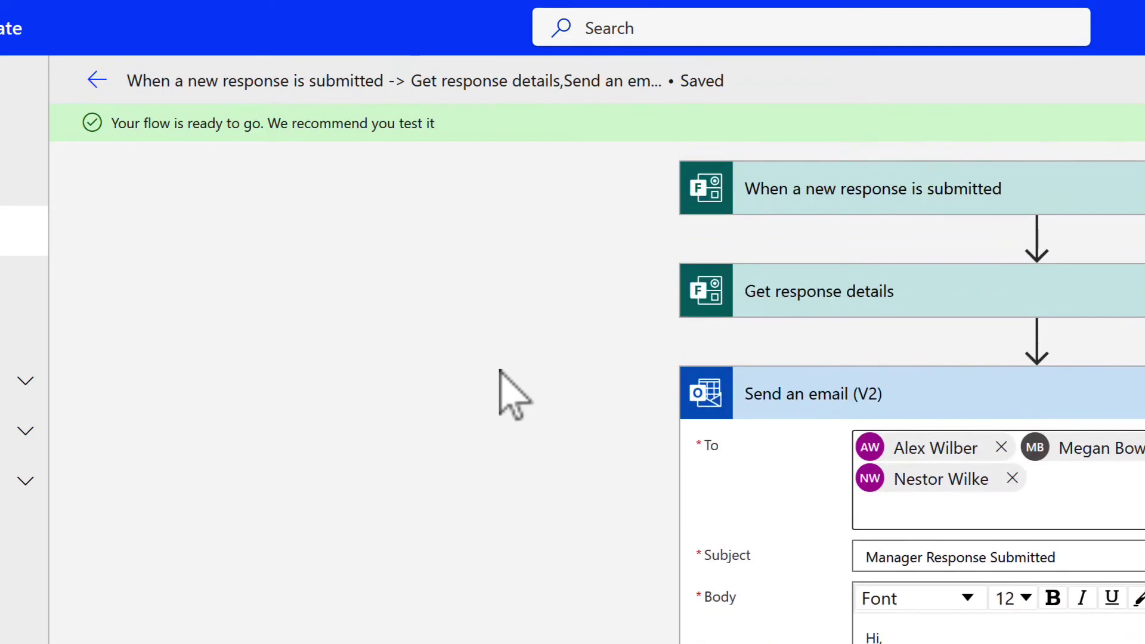
pyautogui.click(509, 84)
pyautogui.hotkey('ctrl', 'a')
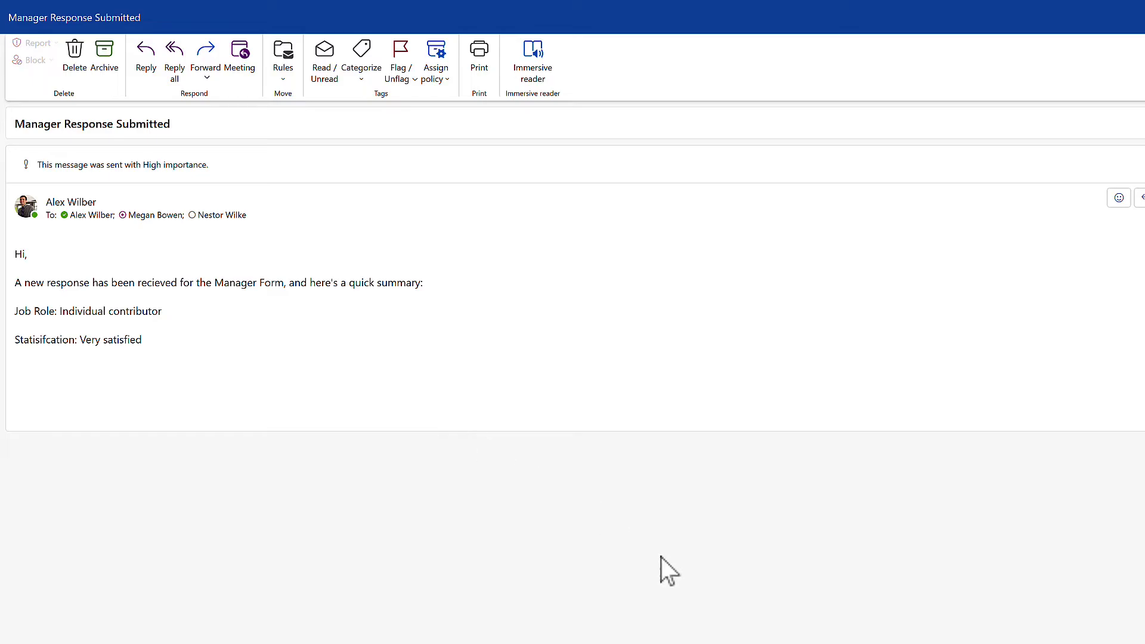
pyautogui.click(120, 319)
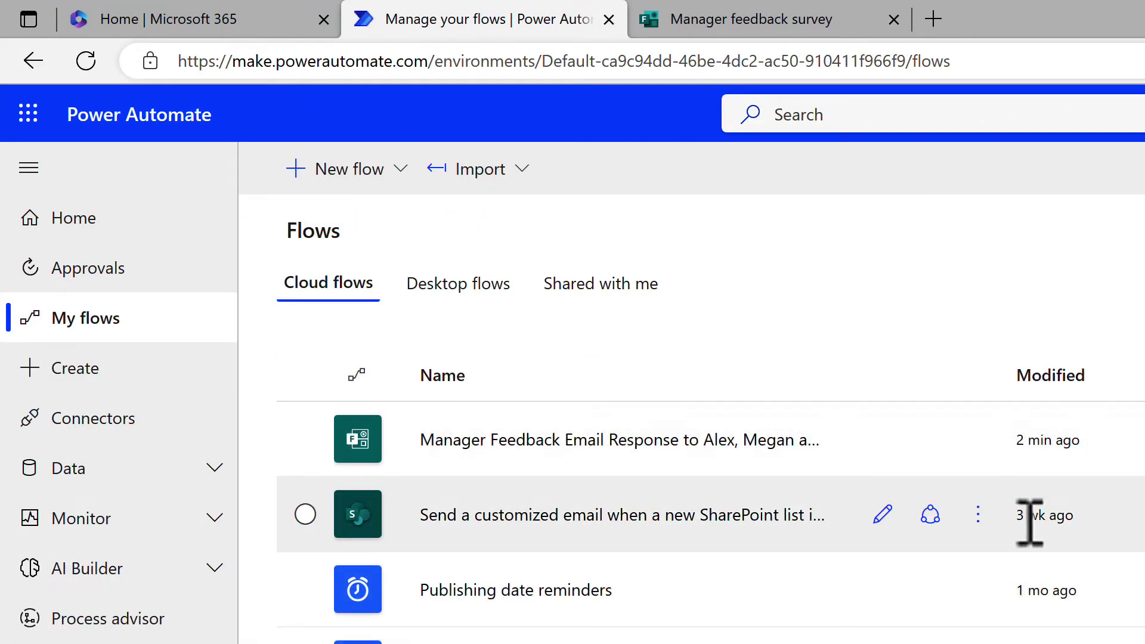
# Open the Manager Feedback Email Response flow's details page from the Cloud flows list
pyautogui.click(787, 443)
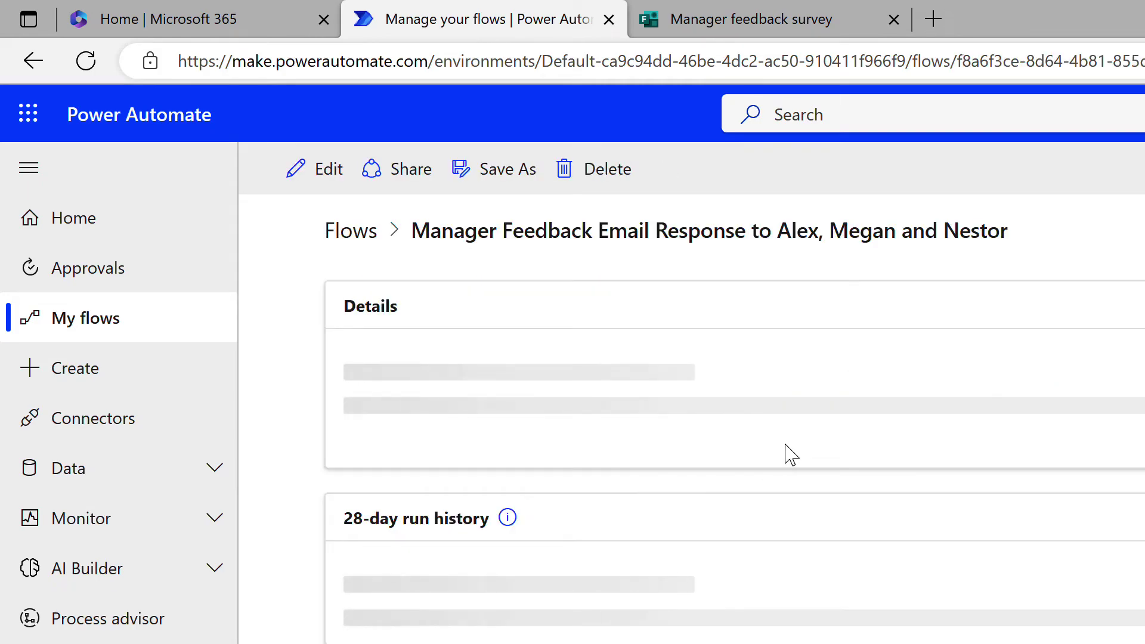